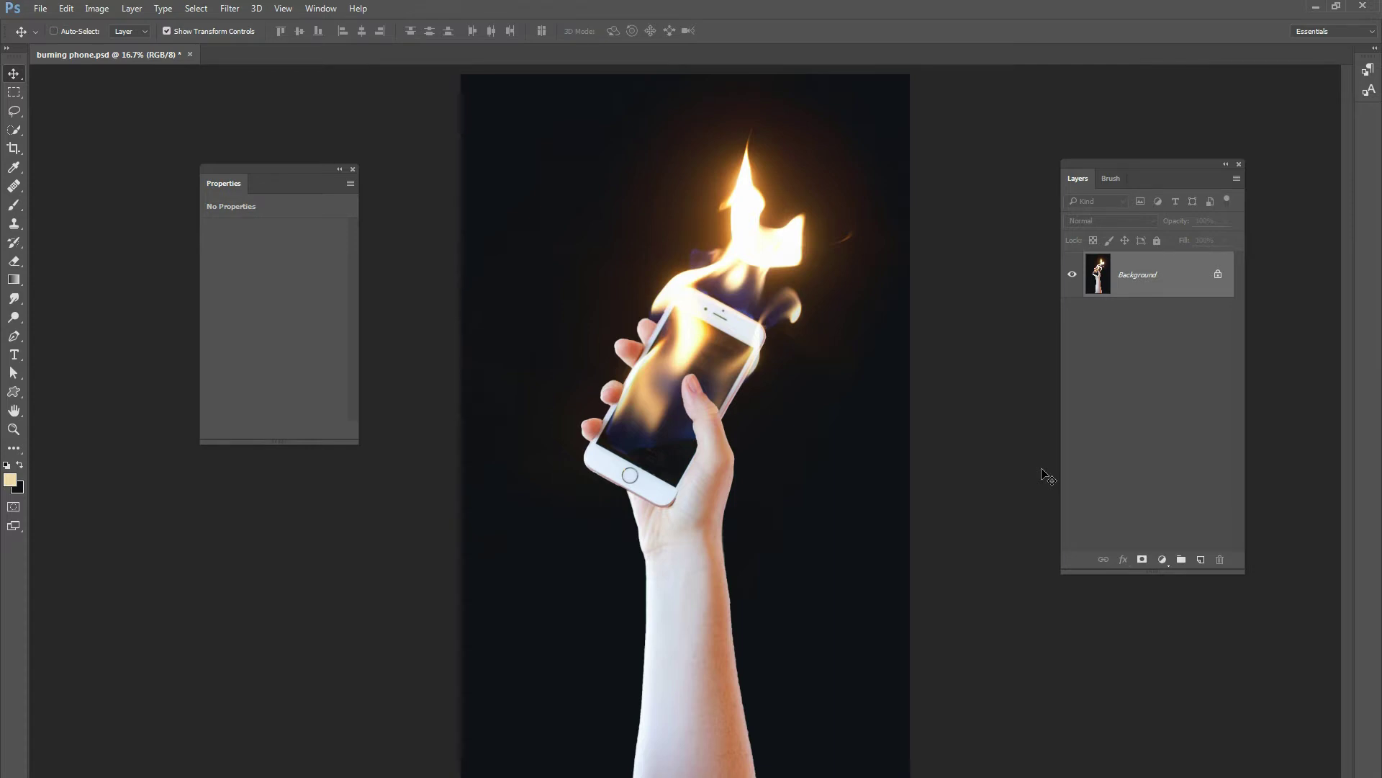
Step: Move the floating Layers panel closer to the image
drag(1121, 164, 1102, 186)
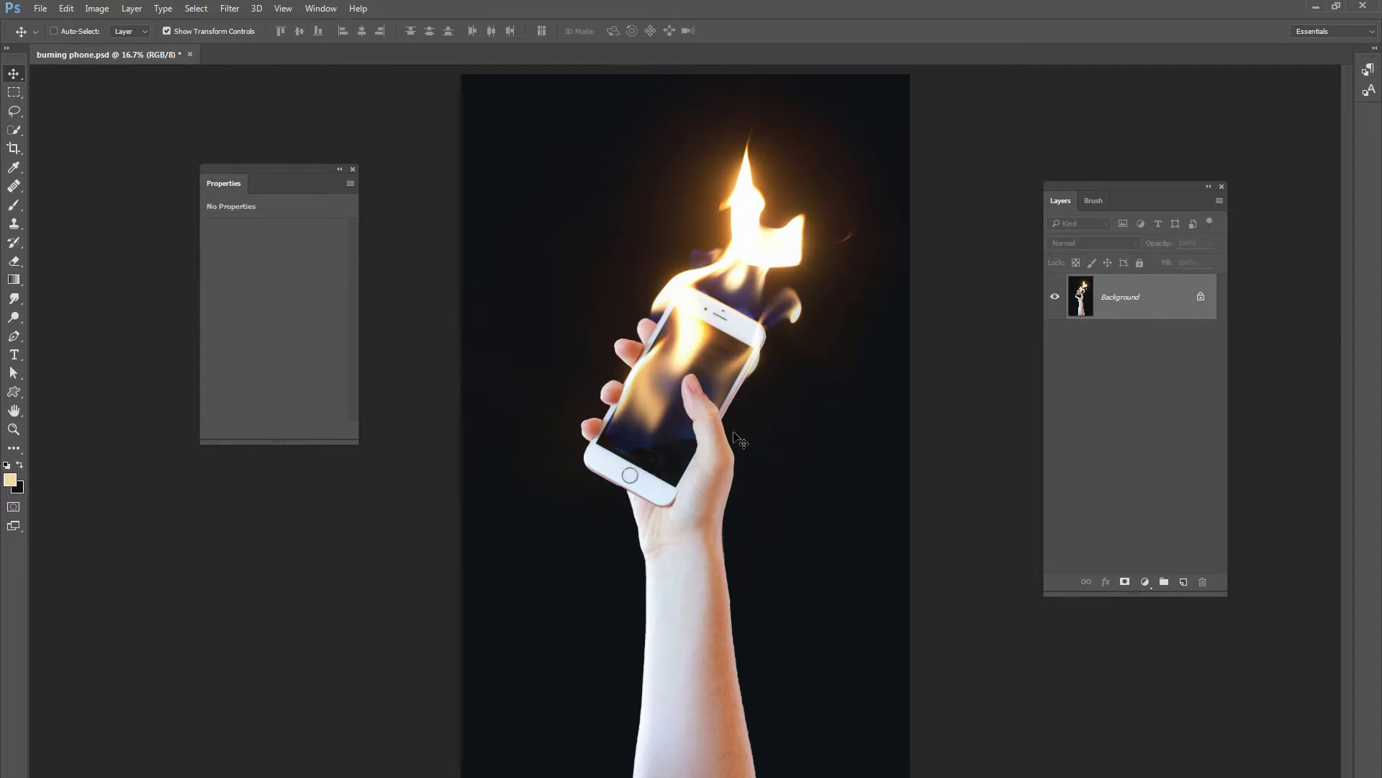
drag(1081, 187, 1045, 219)
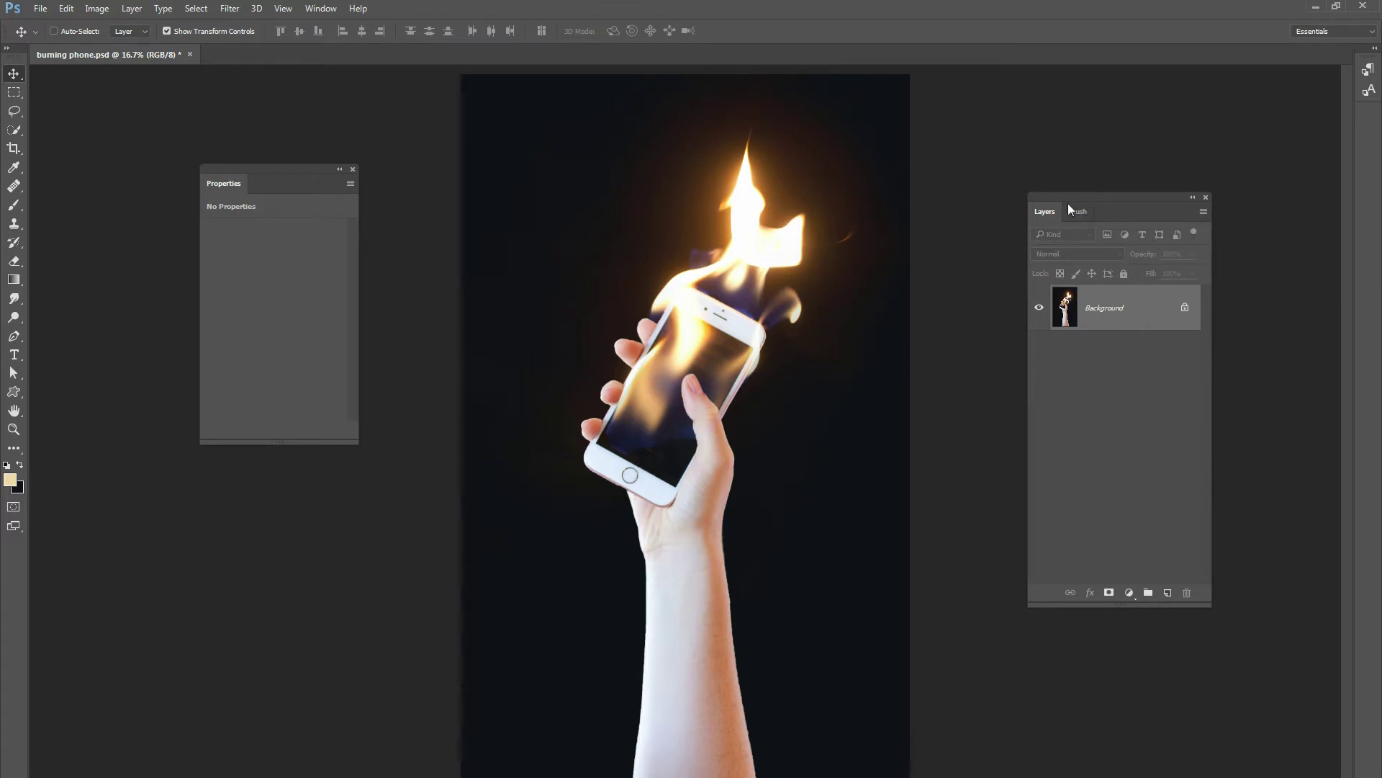
drag(1069, 210, 1001, 165)
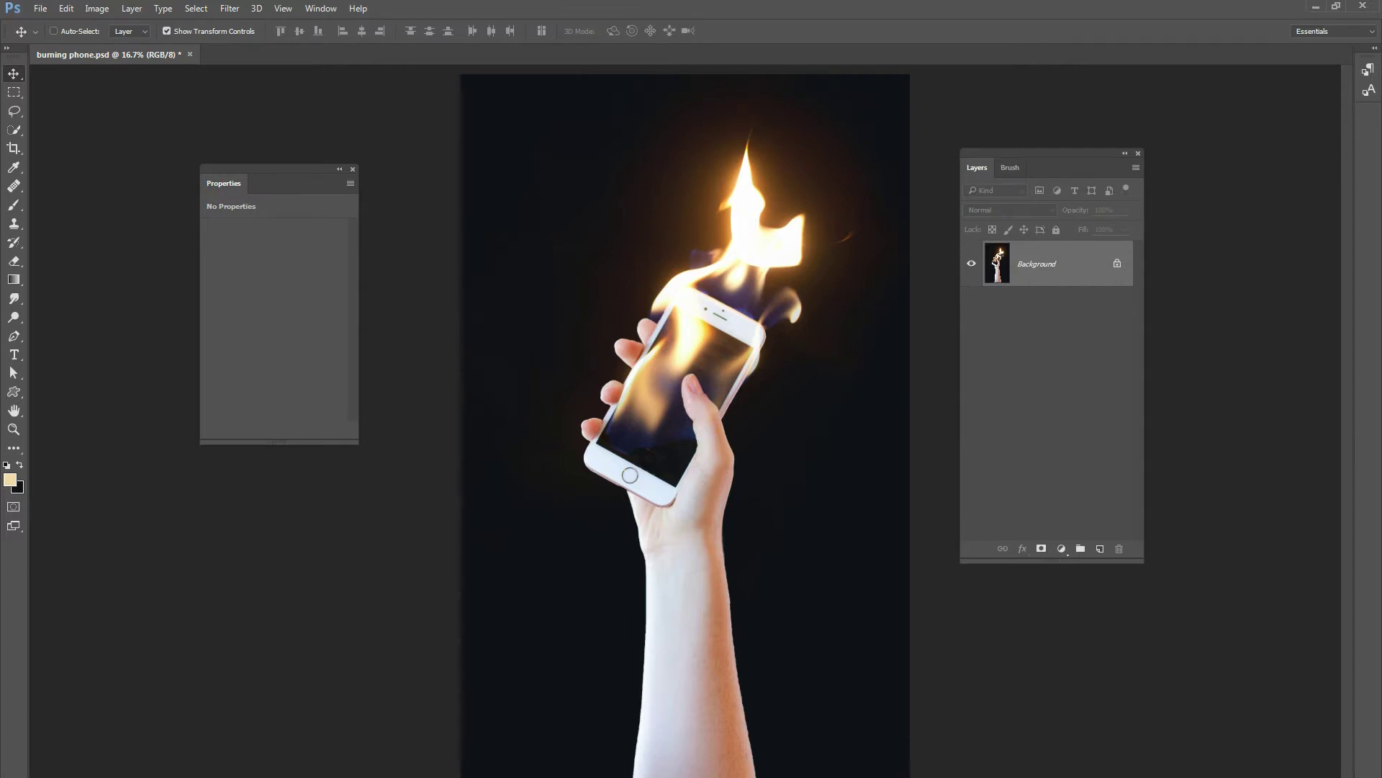
Step: Copy the whole Texture5.jpg image into burning phone.psd as a new layer and shift it slightly downward
mouse_move(153, 777)
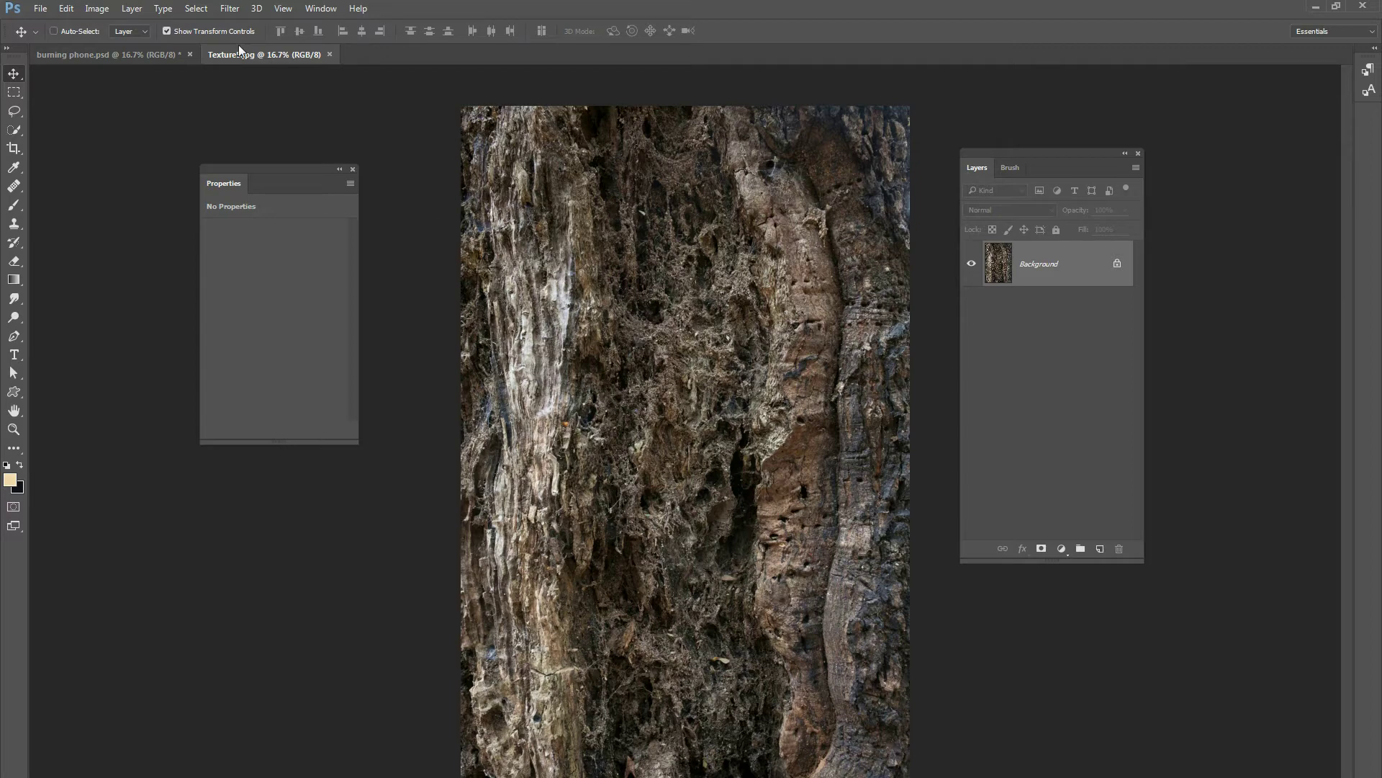
click(195, 9)
click(209, 24)
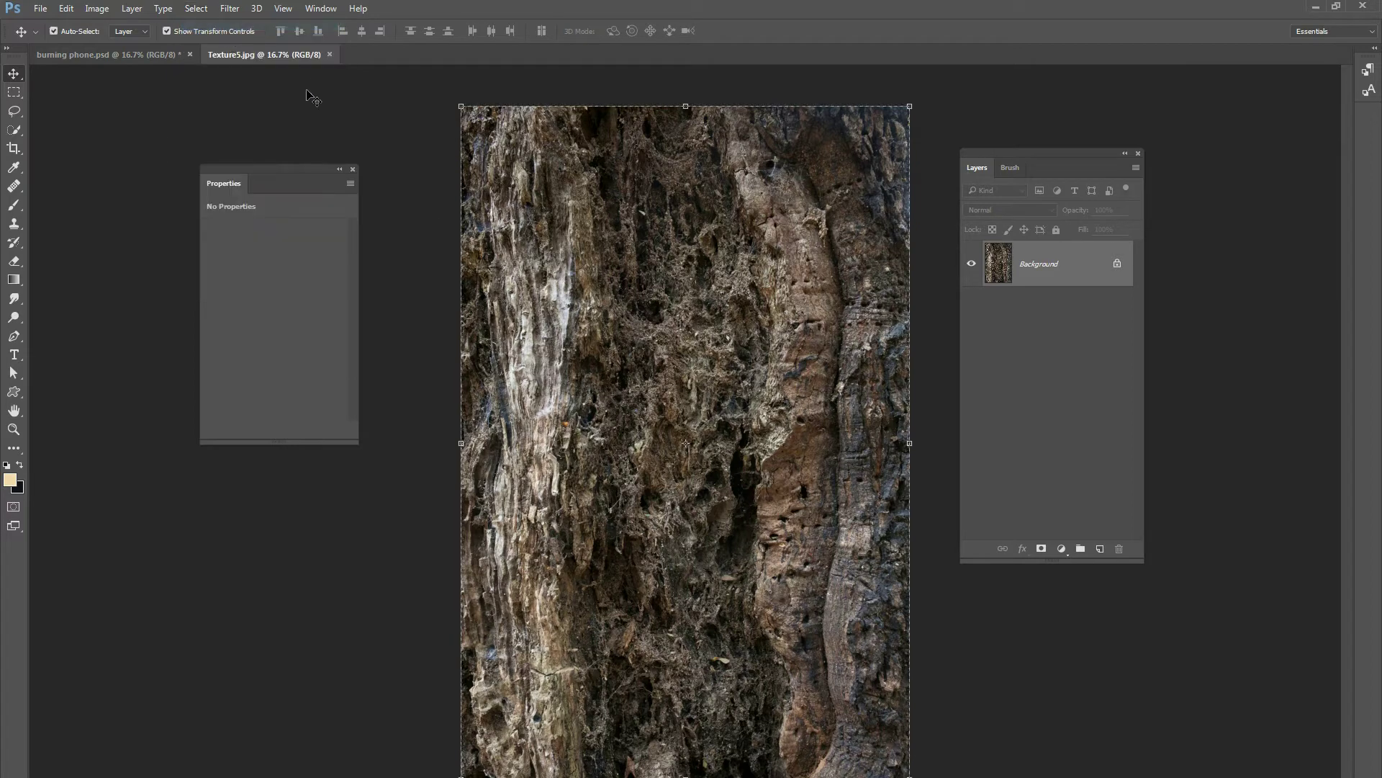
click(158, 58)
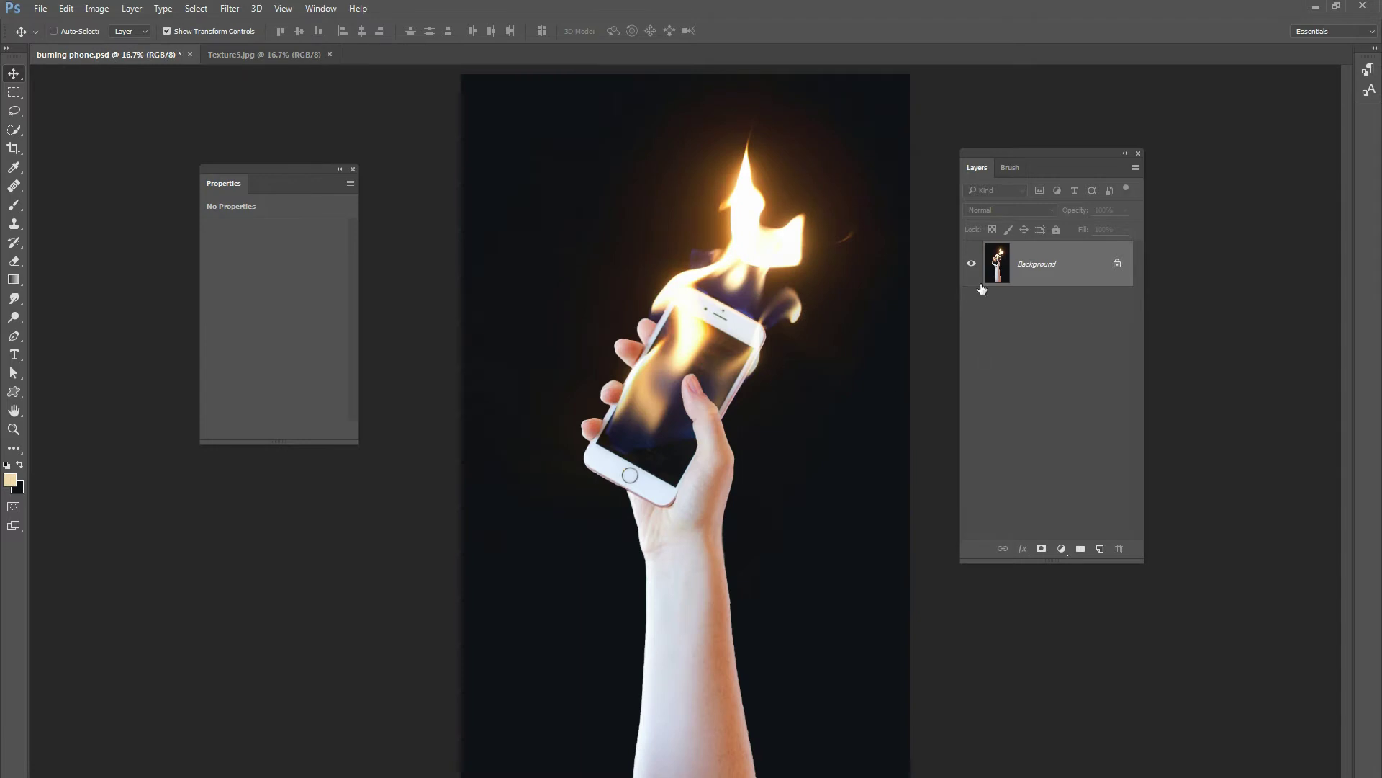
key(ctrl+v)
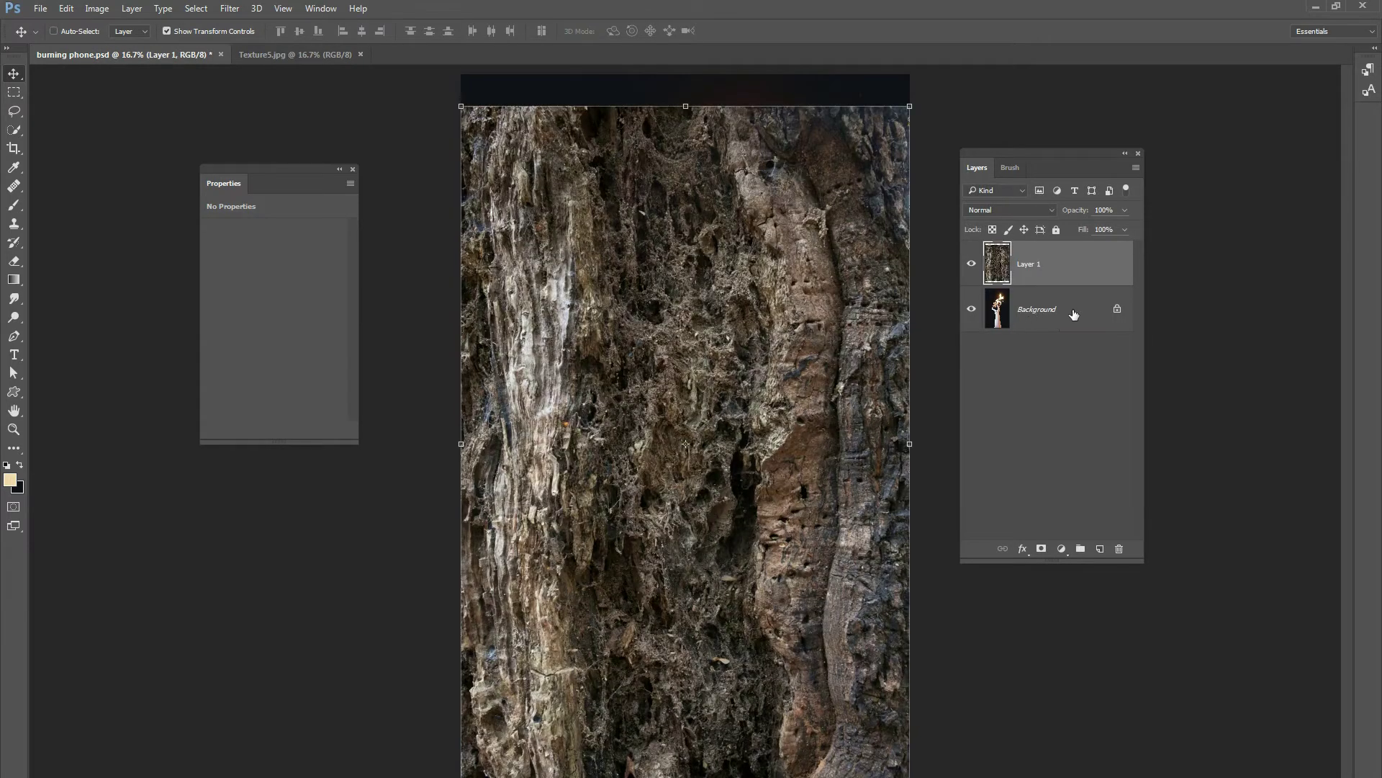
drag(792, 301, 792, 333)
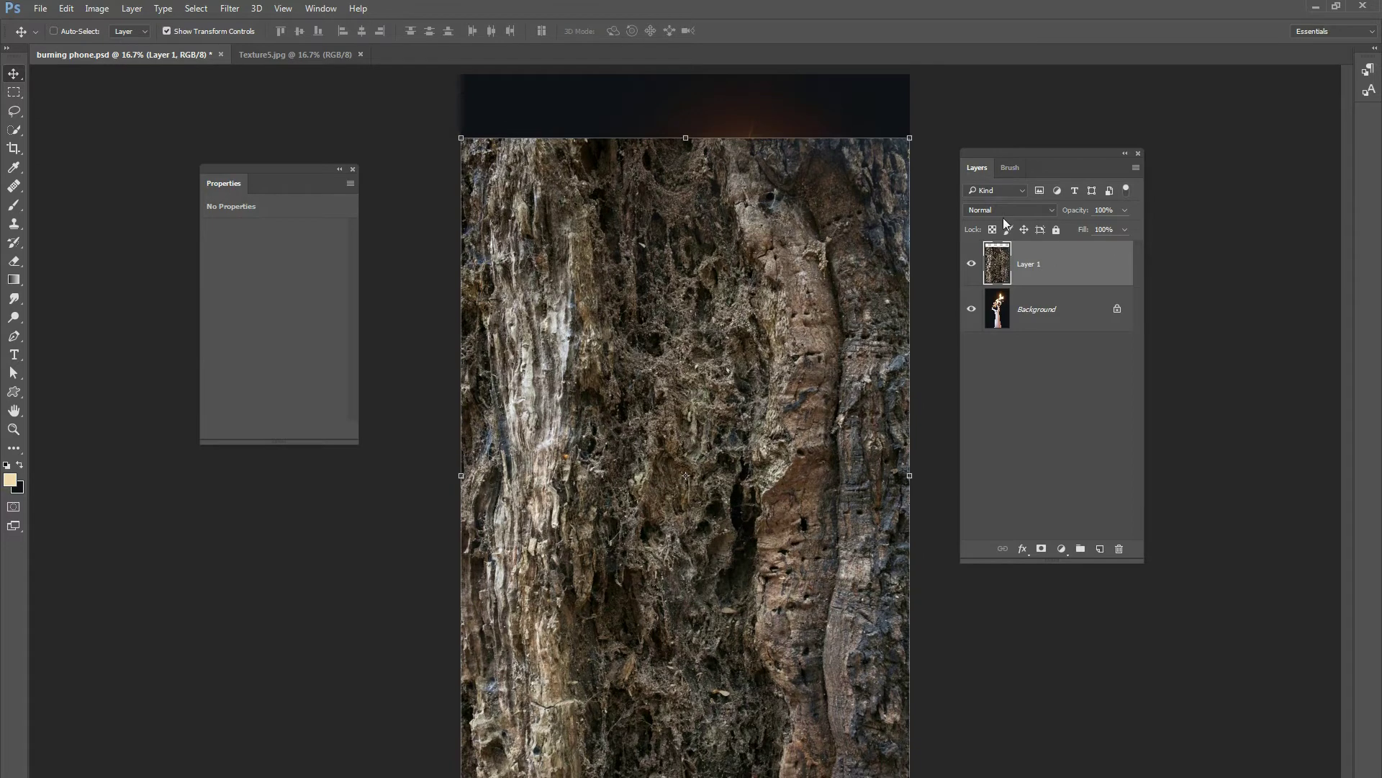
Step: Try the Darken, Multiply and Color Burn blend modes on the texture layer
drag(1004, 154, 1013, 123)
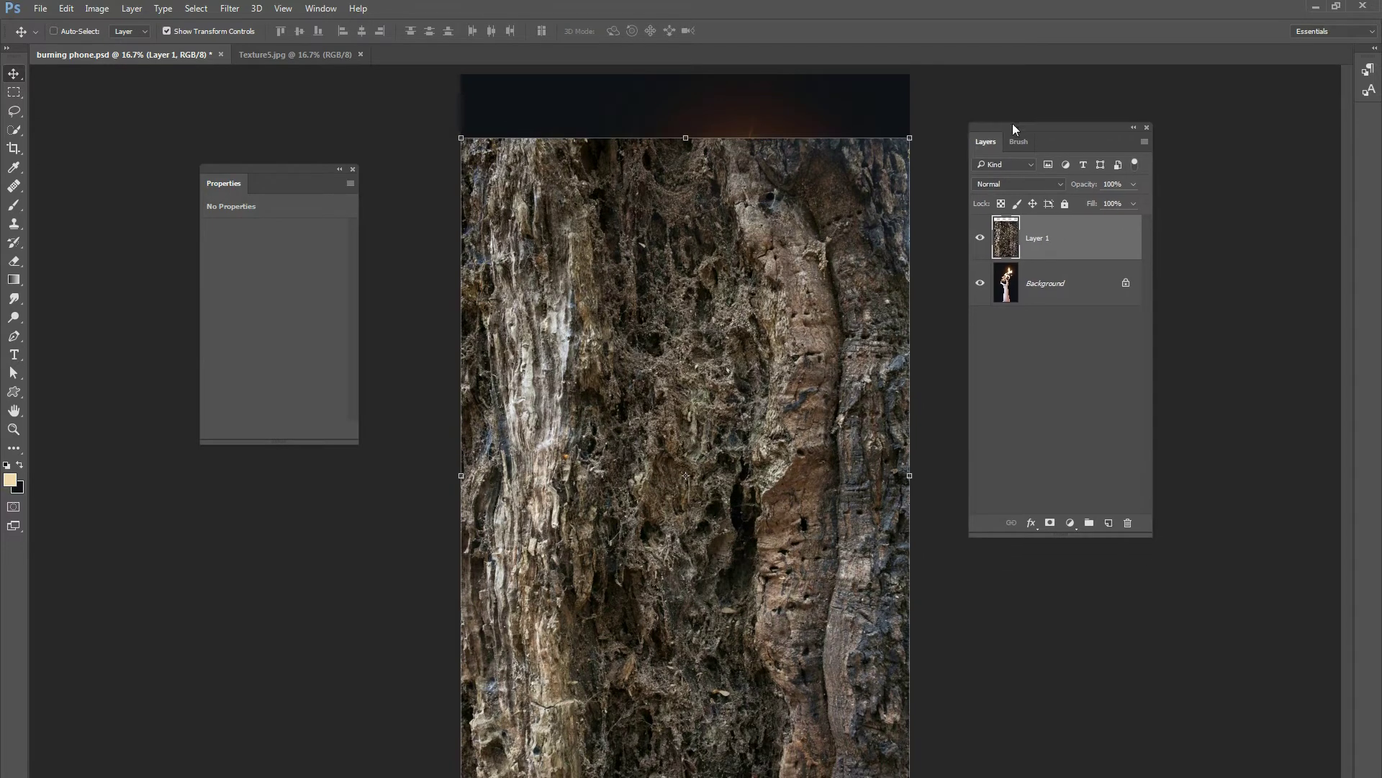
click(996, 186)
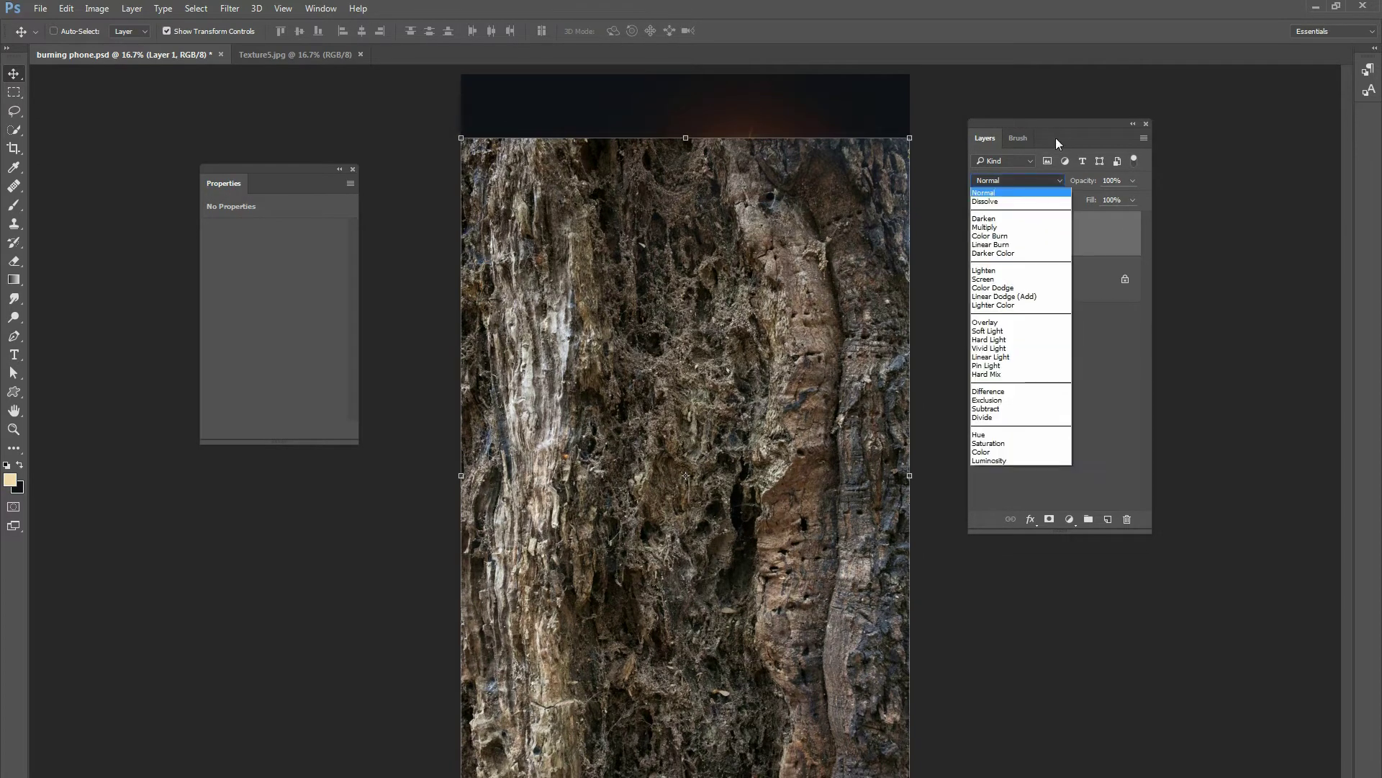
click(980, 193)
mouse_move(689, 405)
mouse_down()
mouse_move(725, 349)
mouse_move(689, 405)
mouse_up()
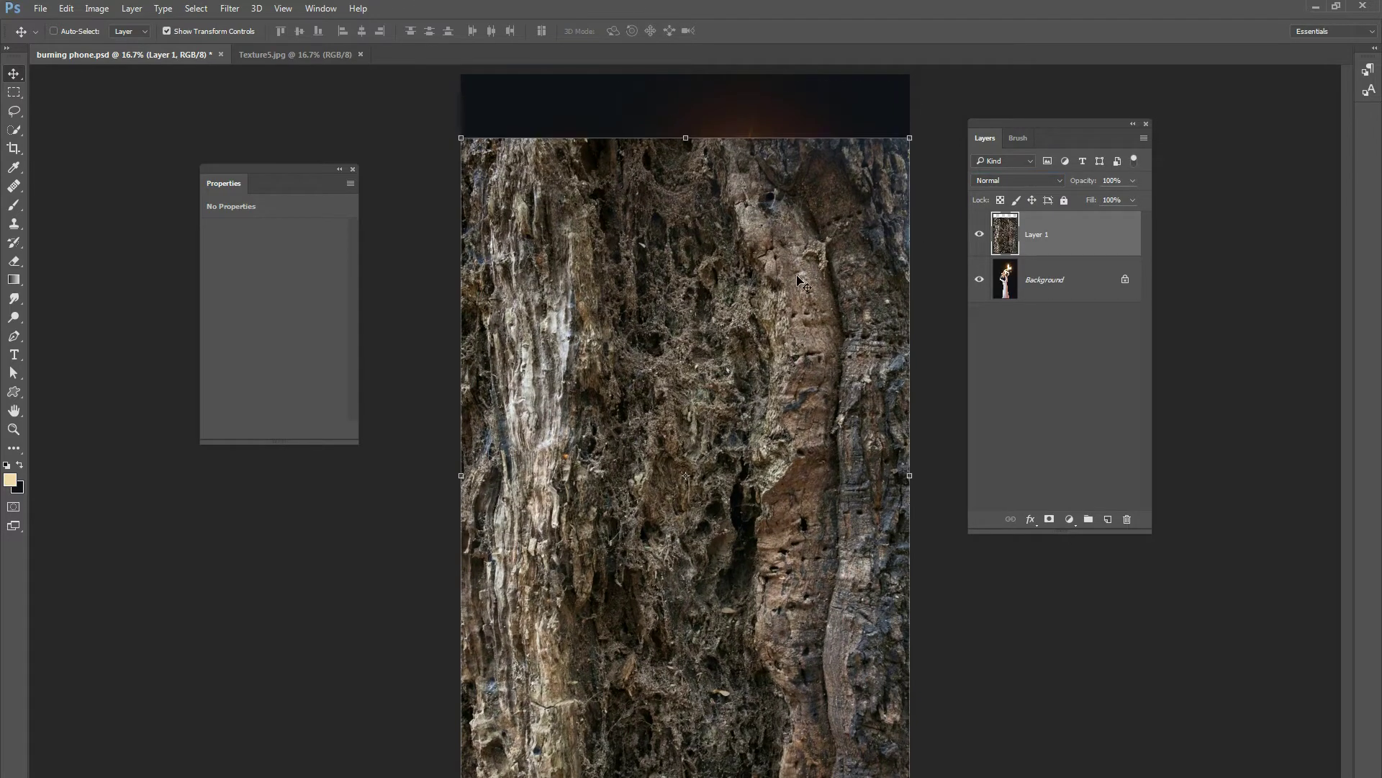
click(1008, 180)
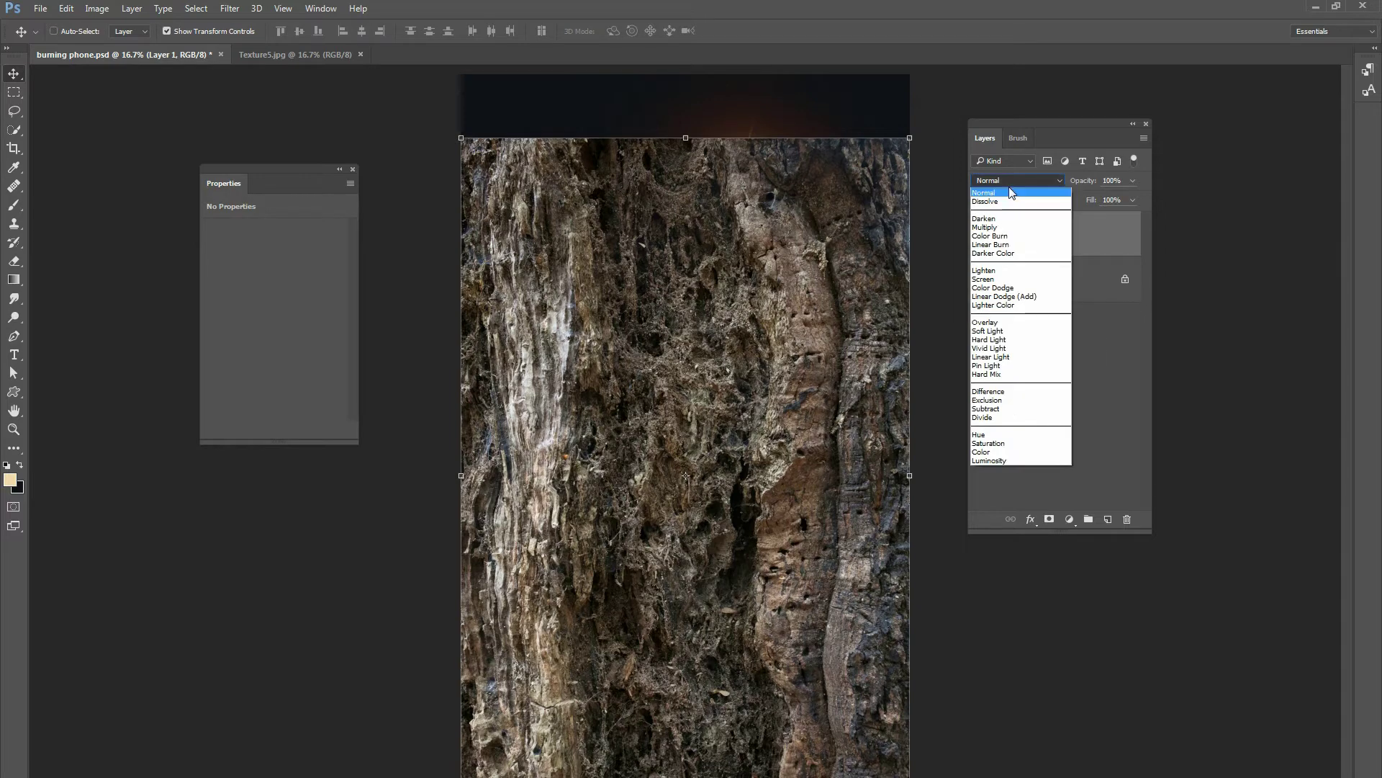
click(1006, 214)
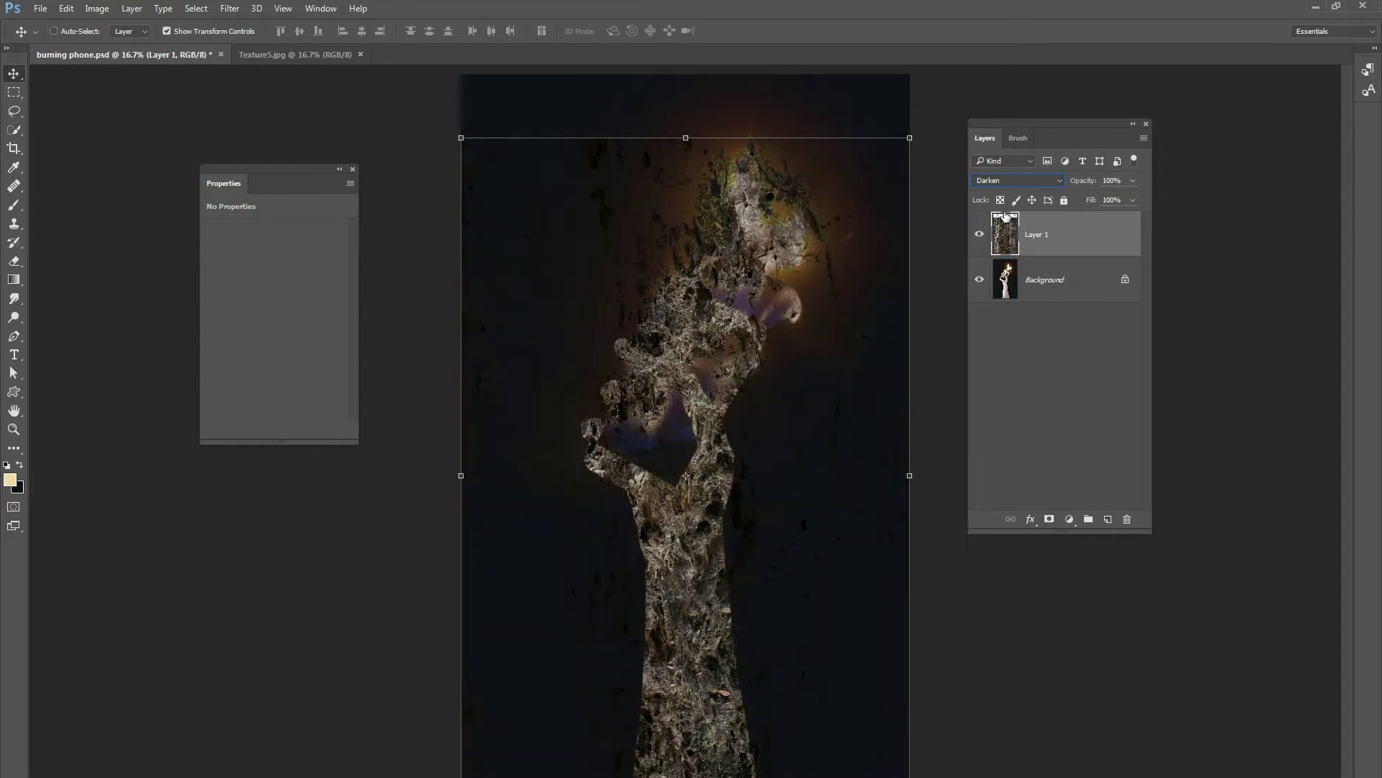
click(1029, 180)
click(1022, 228)
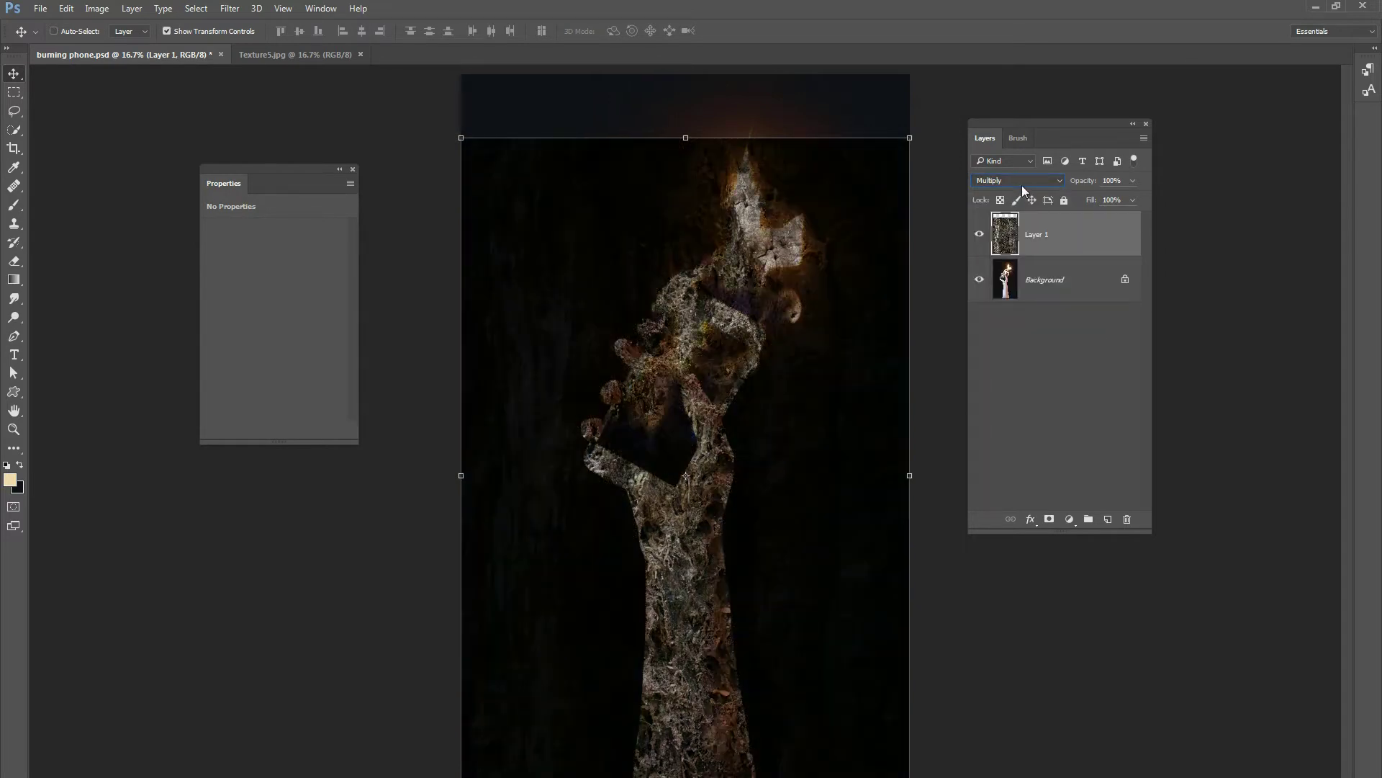
click(1022, 181)
click(1023, 235)
Step: Try the Overlay and Soft Light blend modes on the texture layer
click(1021, 182)
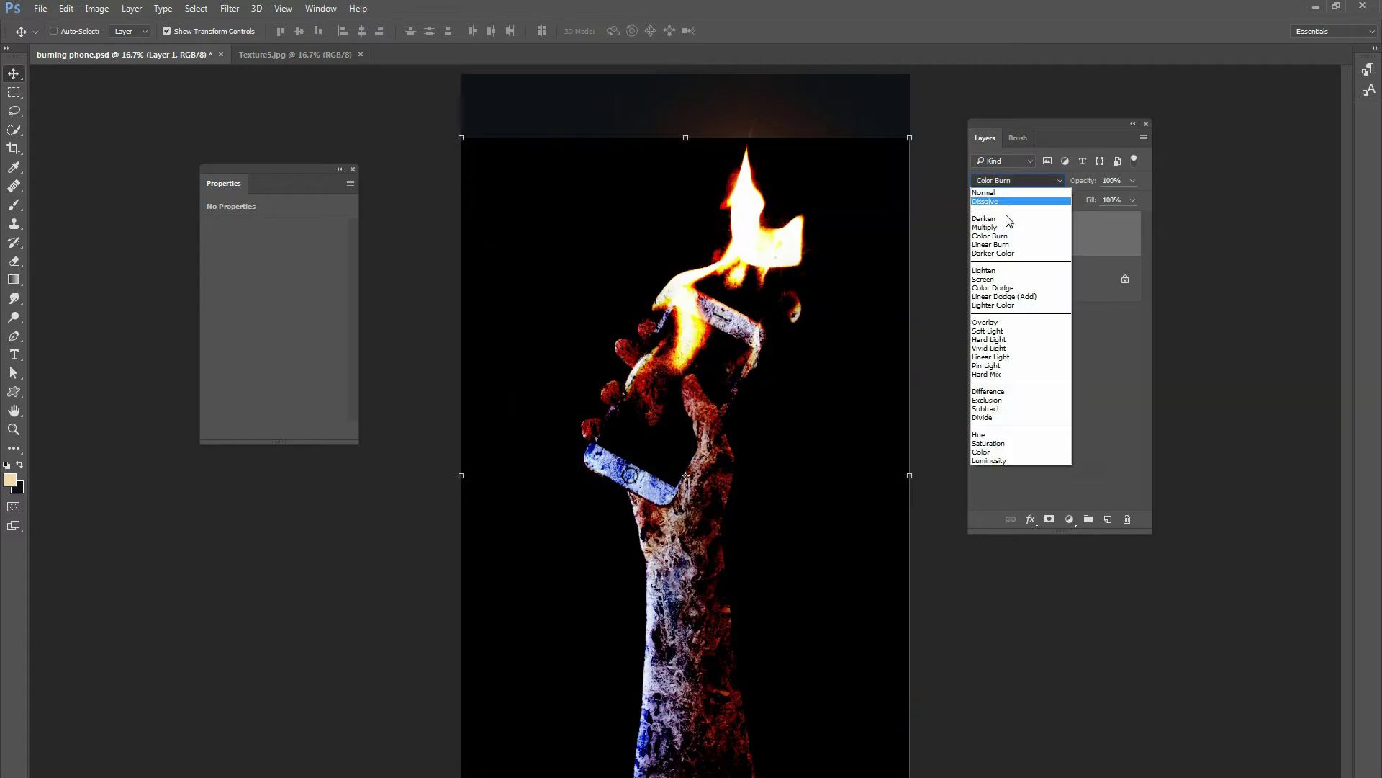
click(1006, 322)
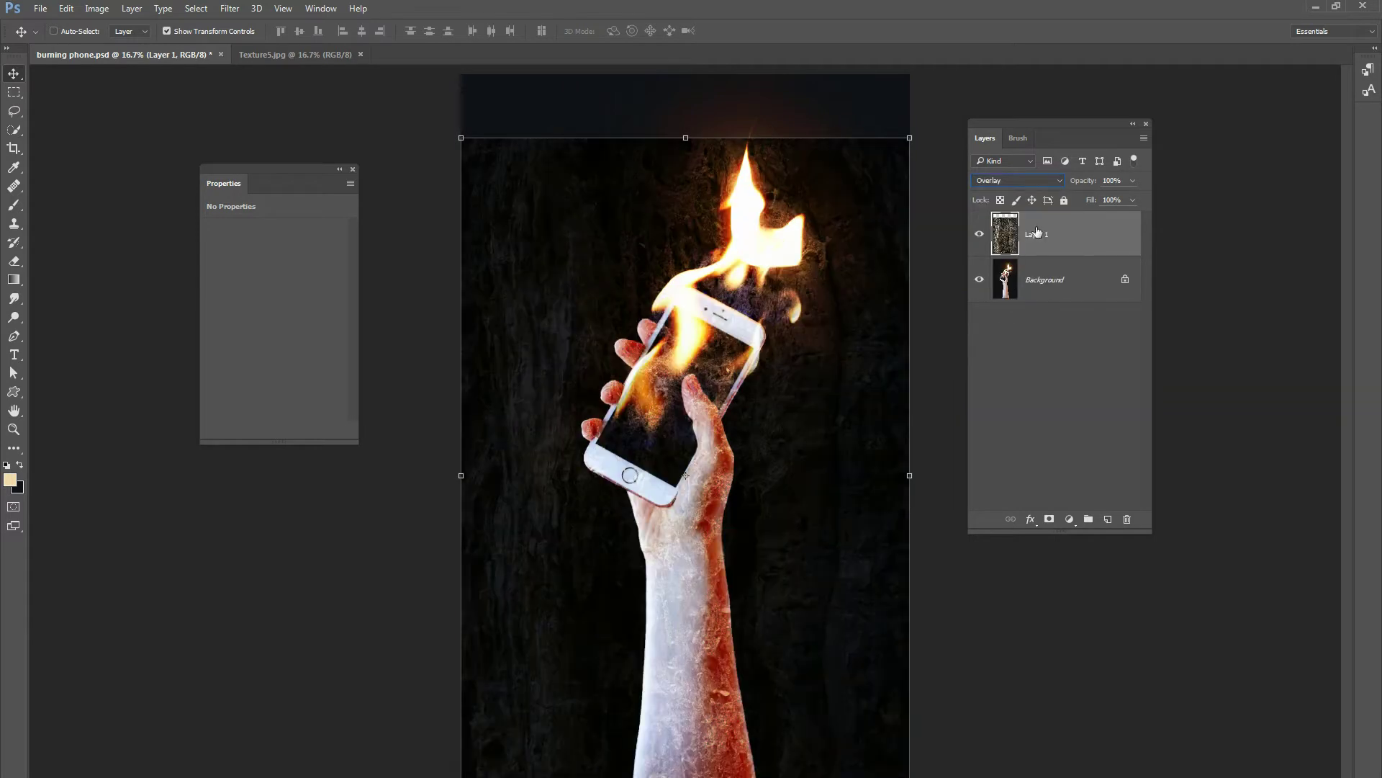
click(1030, 181)
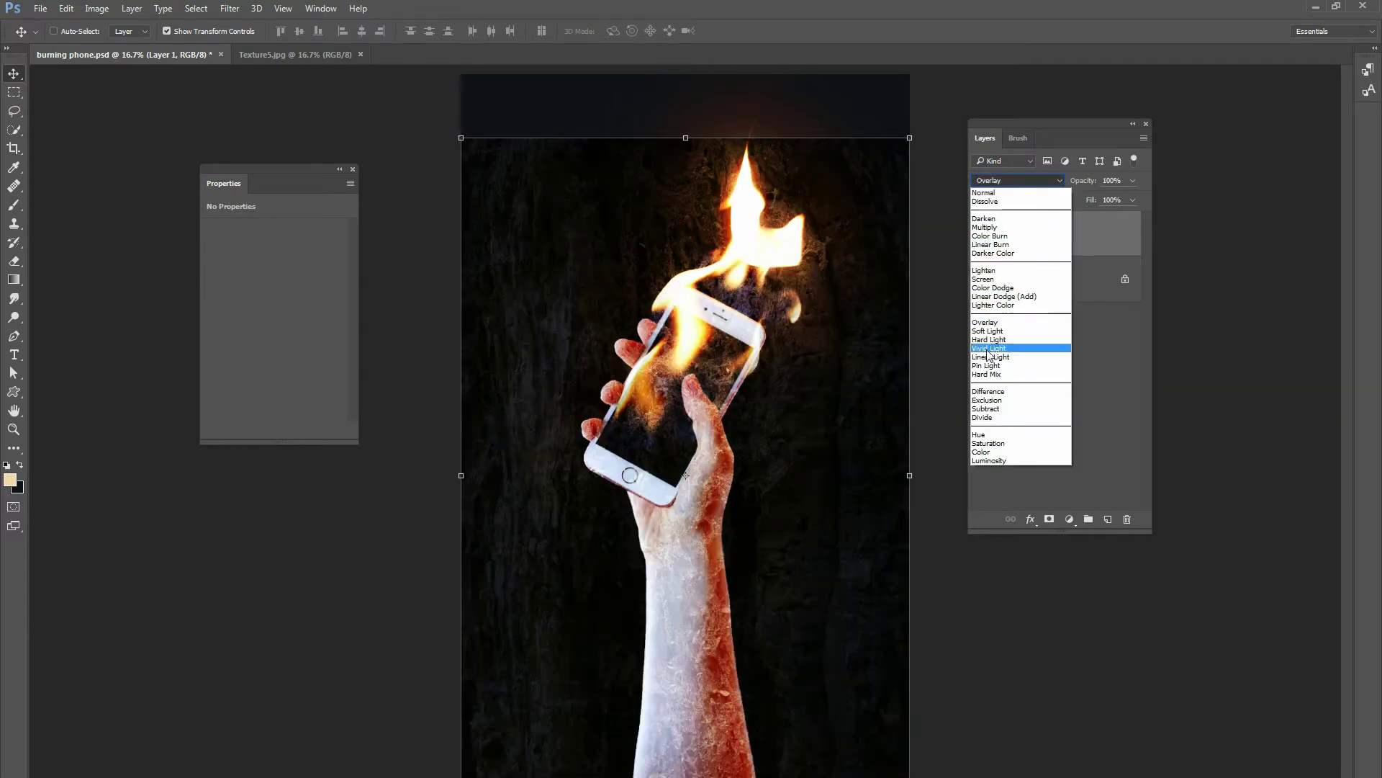
click(1015, 331)
Step: Set the texture layer's blend mode to Color Burn
click(1024, 182)
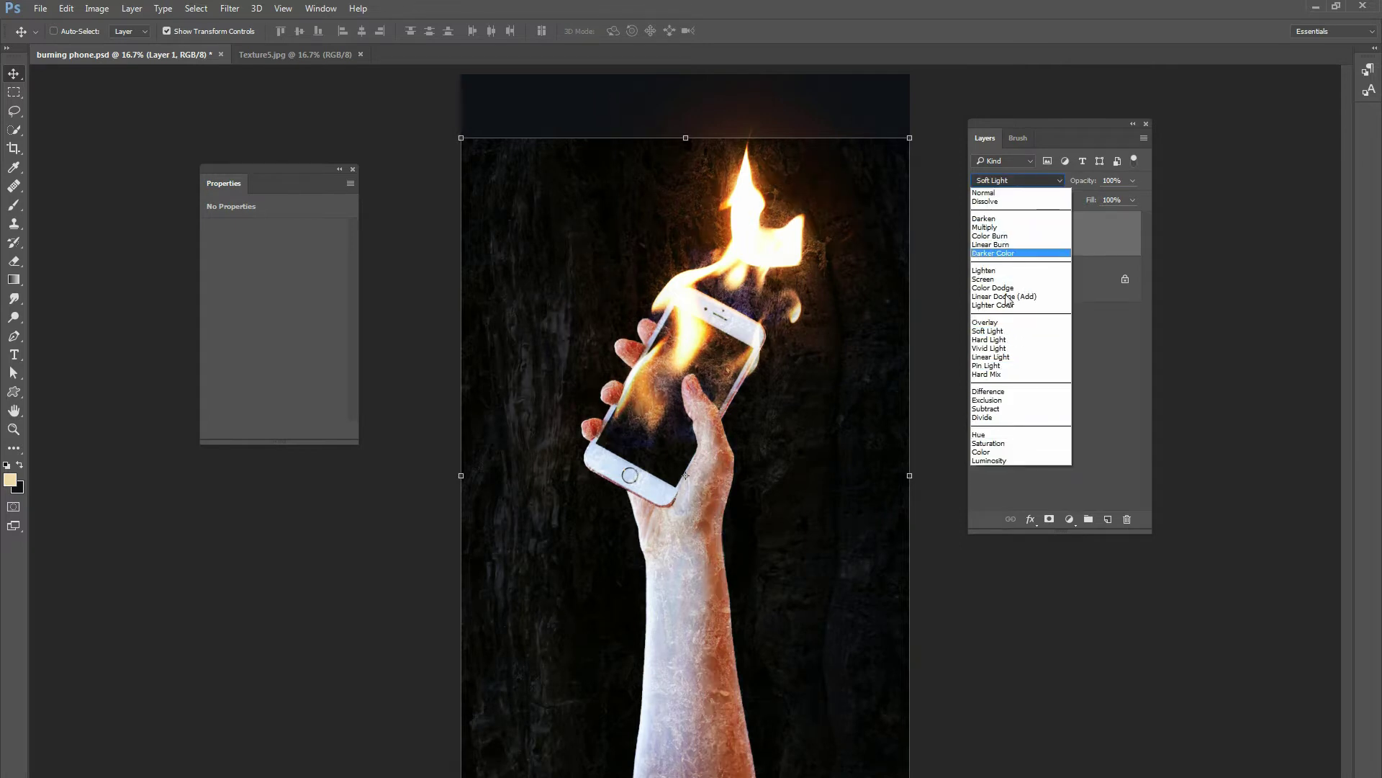
click(1027, 181)
click(1031, 183)
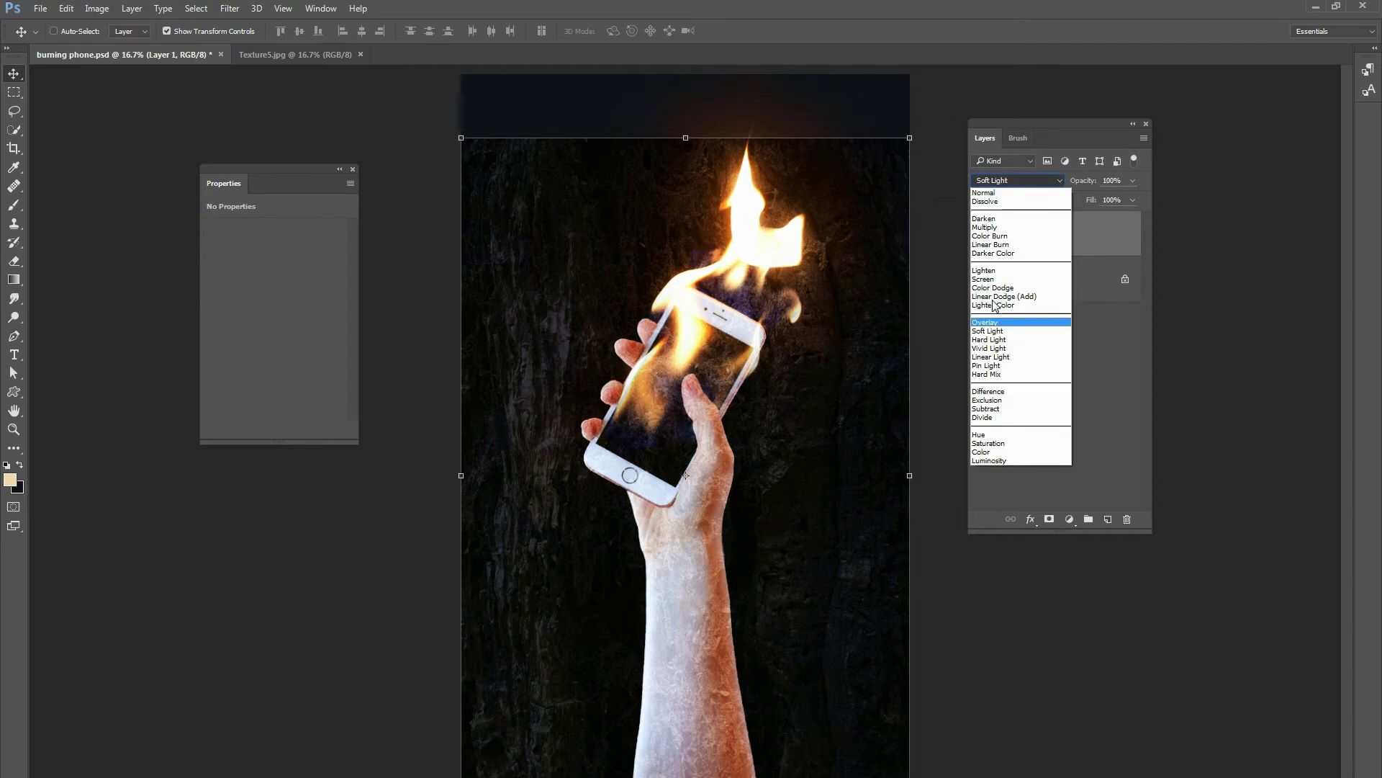
click(1030, 182)
click(1022, 183)
click(994, 236)
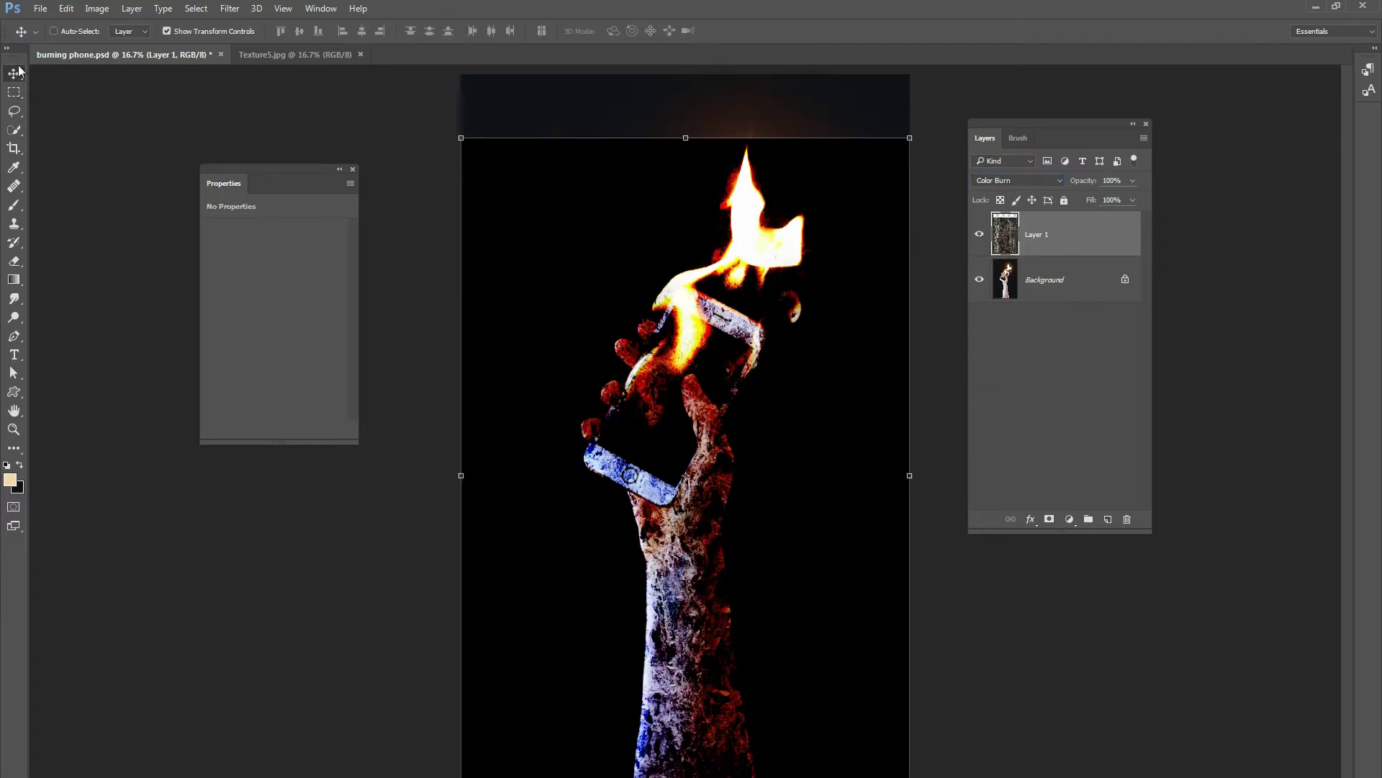
Step: Add a layer mask to the texture layer and invert it to black to hide the texture
key(ctrl+plus)
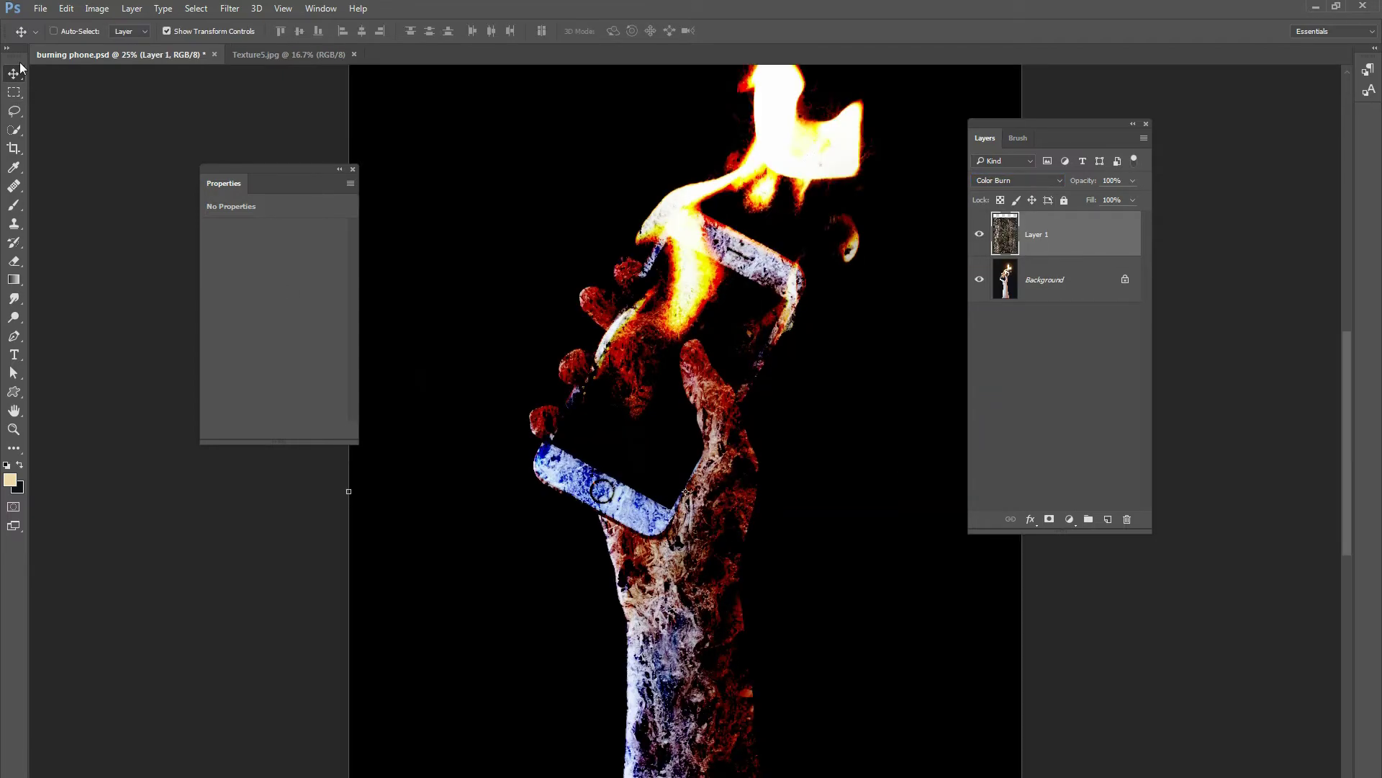
scroll(861, 342, down, 5)
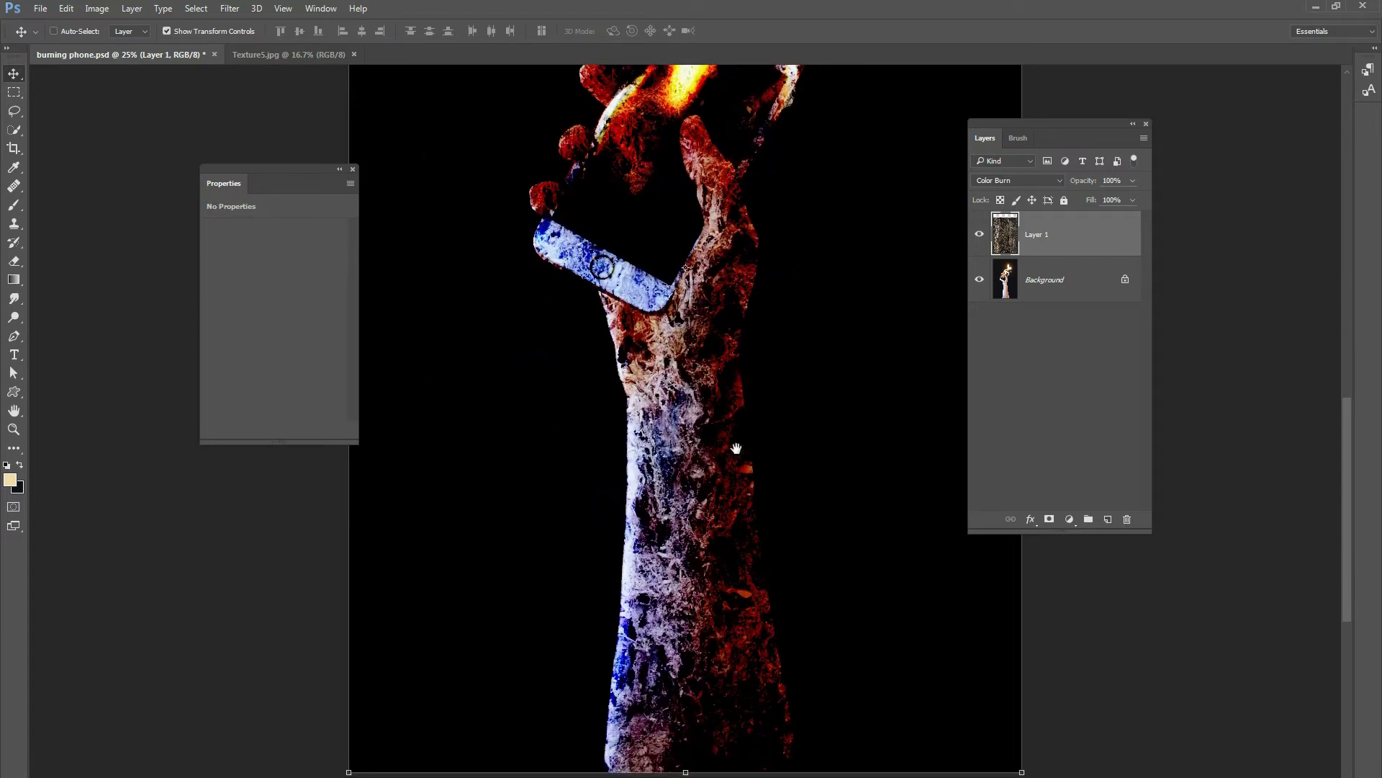
drag(735, 448, 713, 774)
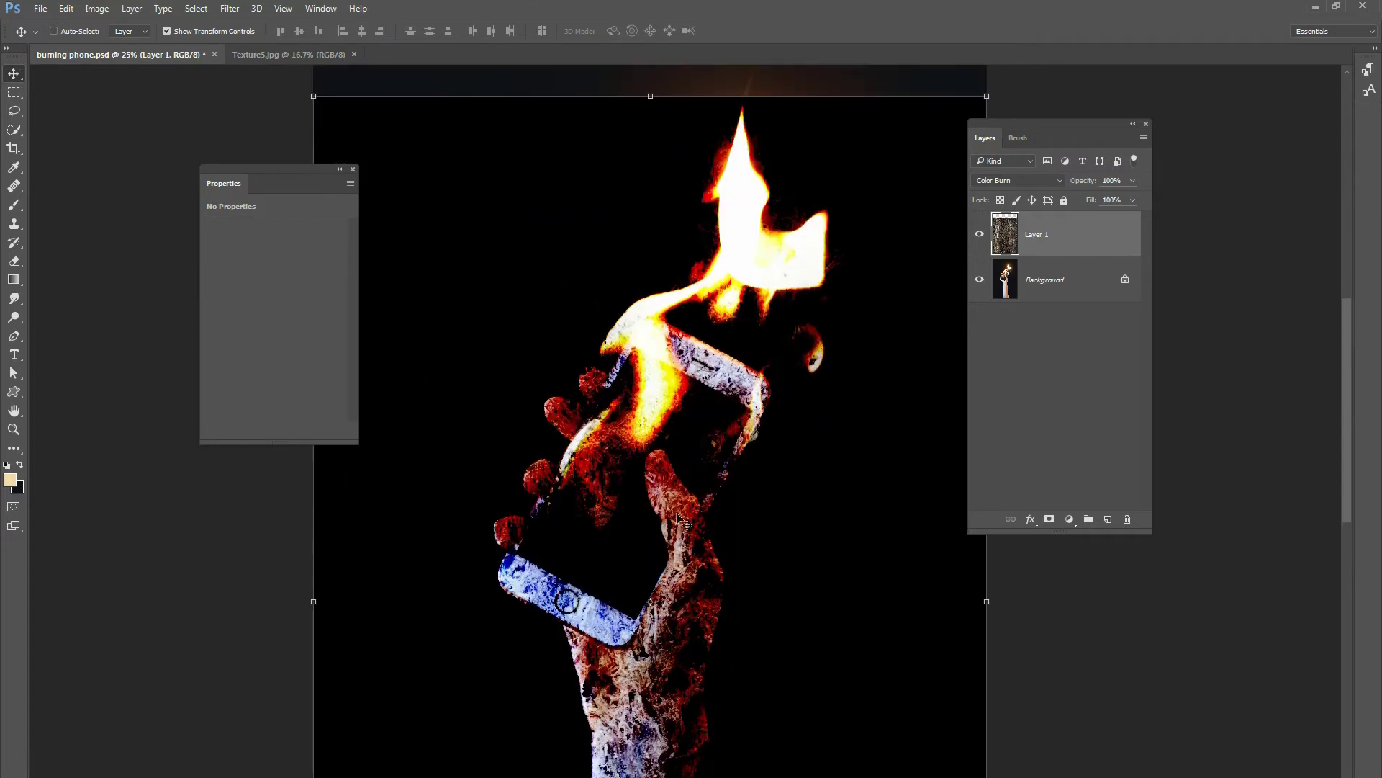
key(ctrl+minus)
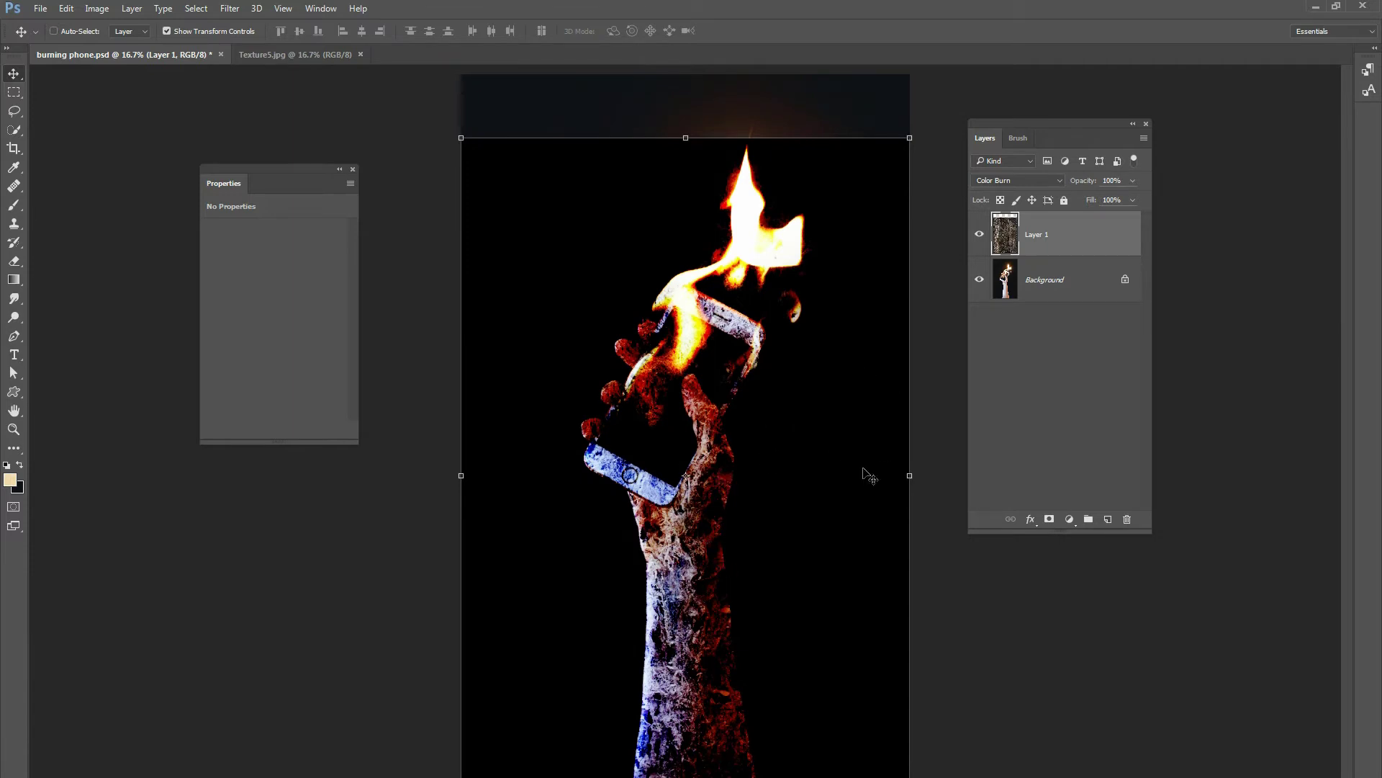
click(1049, 519)
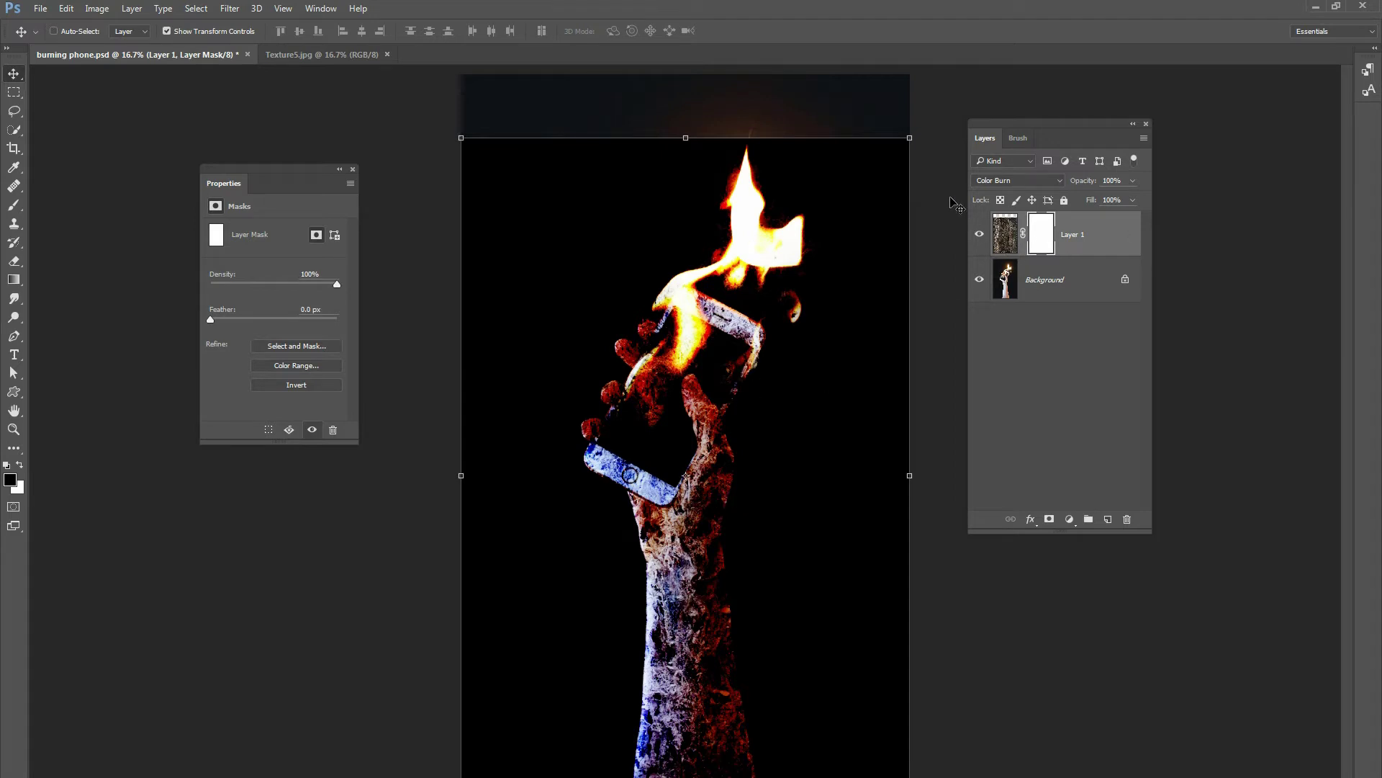
key(ctrl+i)
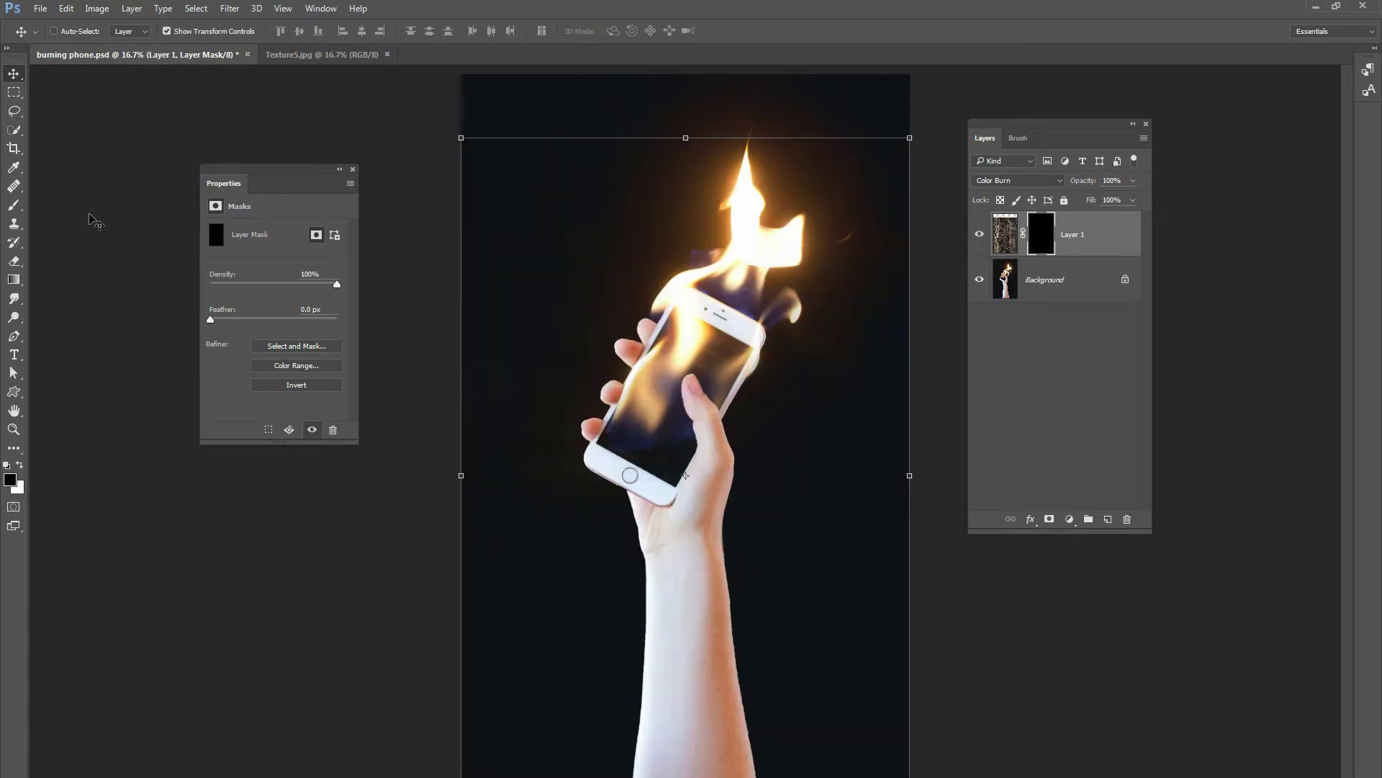
Step: Set up a soft Brush with white as the foreground color, 243 px size and 0% hardness
click(13, 204)
key(x)
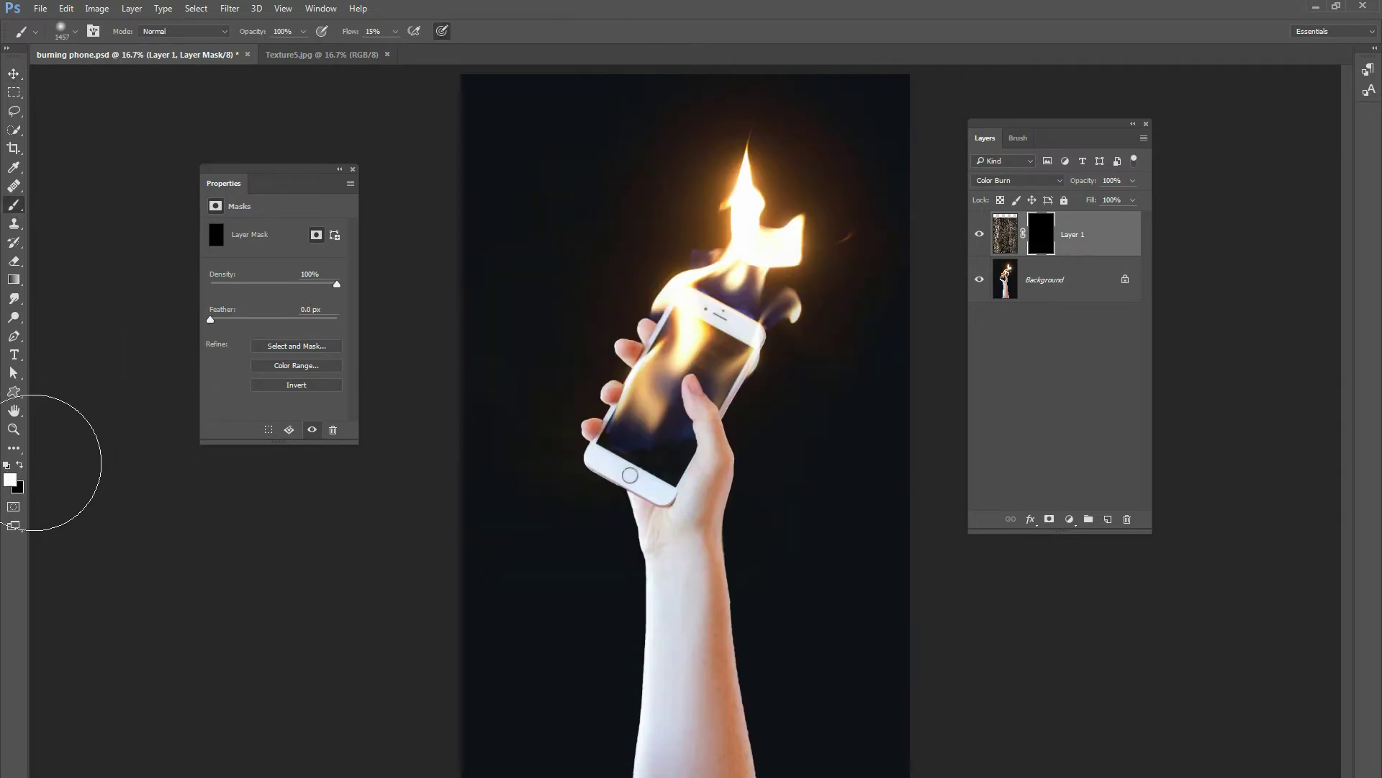
right_click(765, 385)
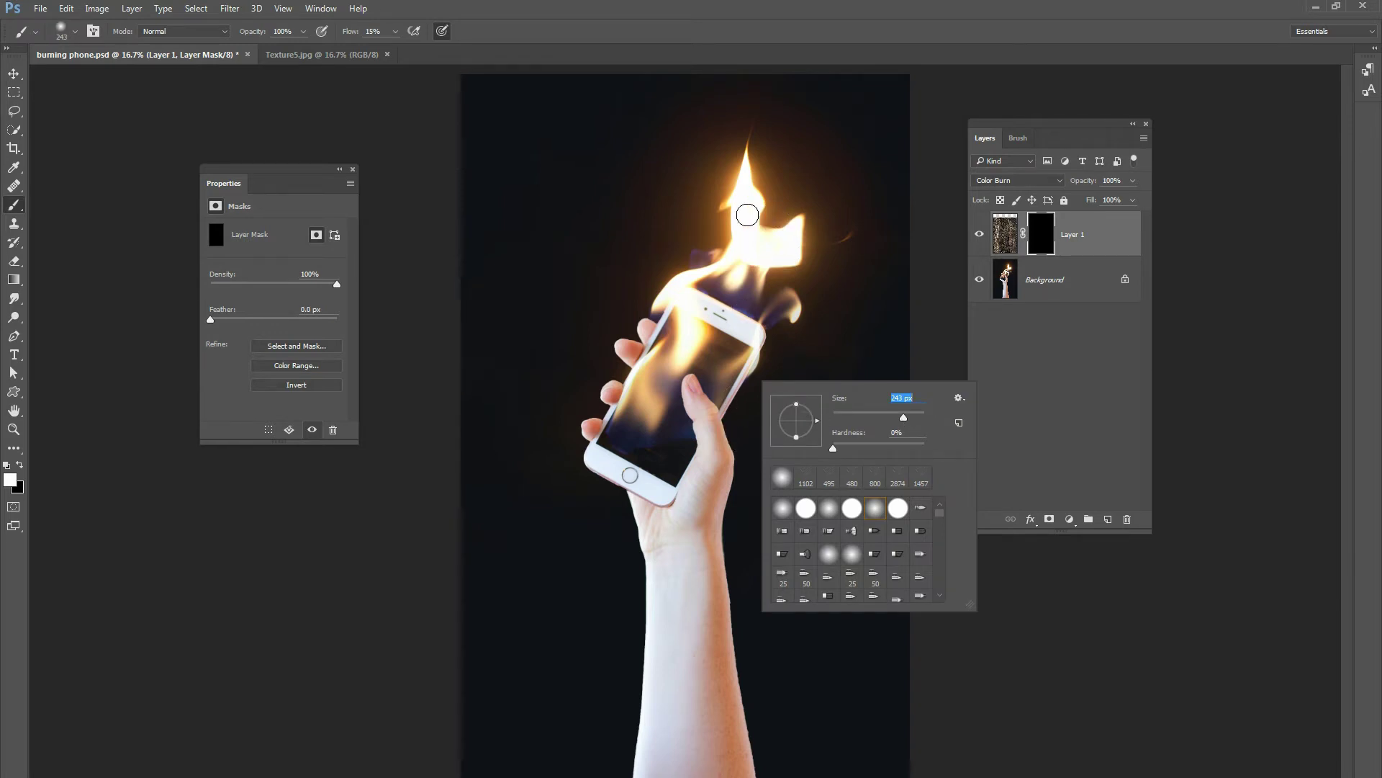
Step: Try a brush stroke at 100% flow over the flame on the texture layer's mask
drag(395, 31, 455, 50)
mouse_move(797, 241)
mouse_down()
mouse_move(743, 238)
mouse_move(727, 173)
mouse_move(745, 270)
mouse_move(688, 289)
mouse_up()
key(ctrl+z)
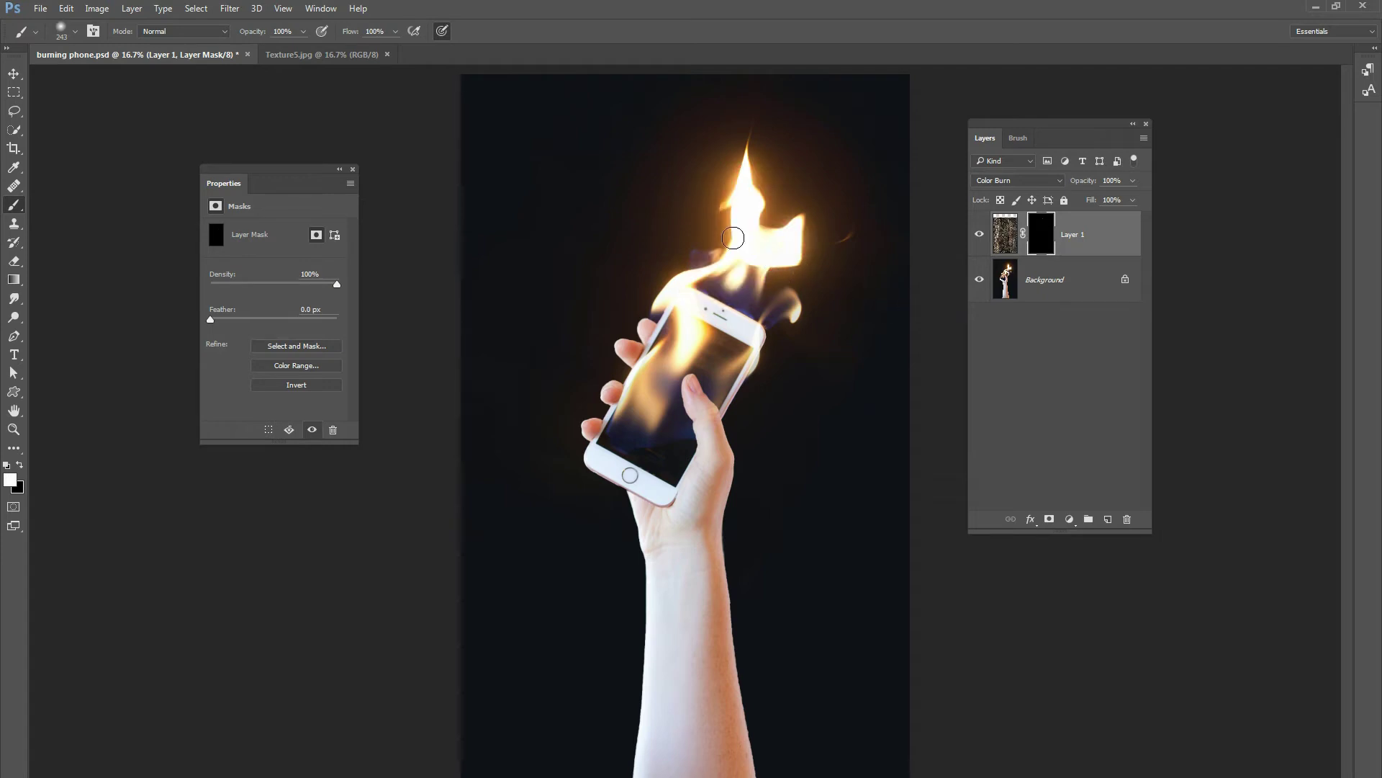
Step: With an 1811 px soft brush at 3% flow, paint on the mask over the palm and thumb to reveal faint texture
right_click(701, 257)
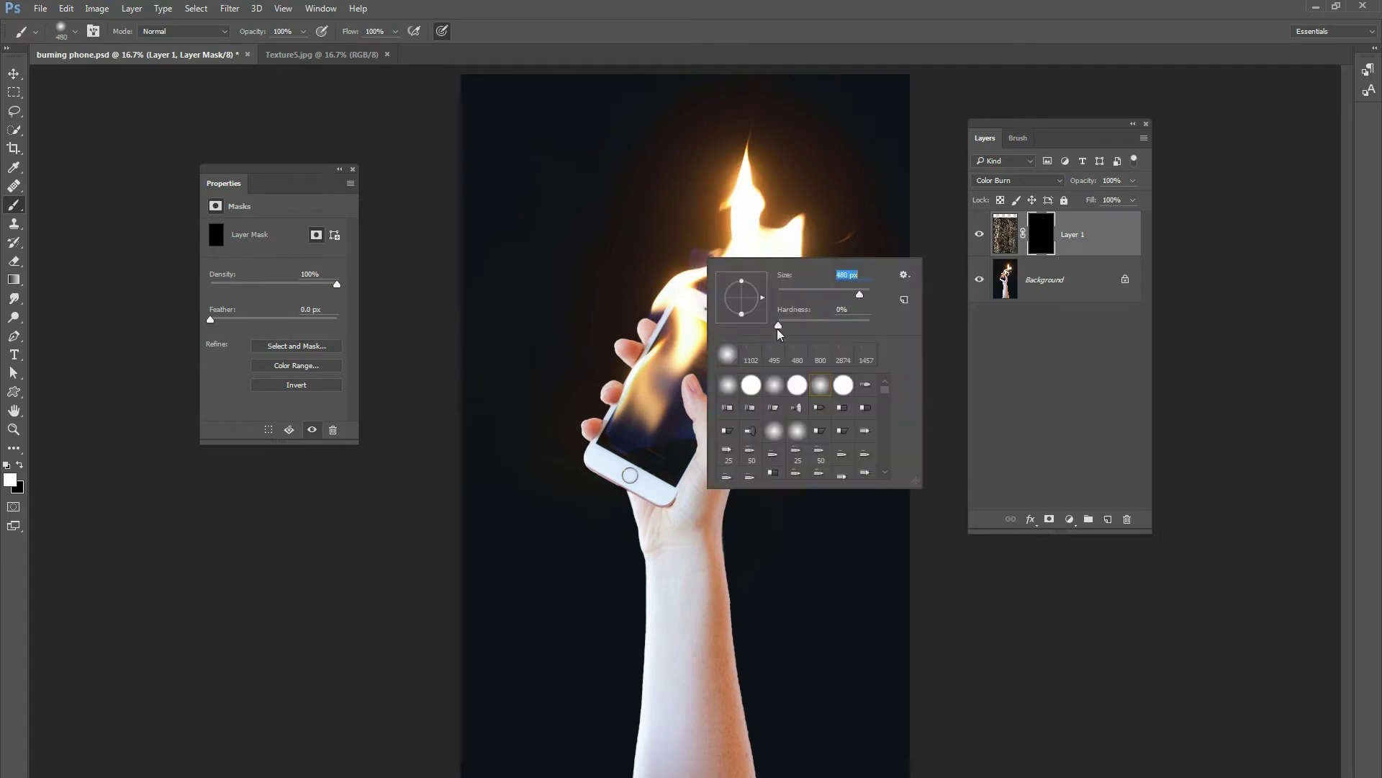
drag(396, 31, 329, 52)
right_click(675, 430)
drag(799, 459, 846, 467)
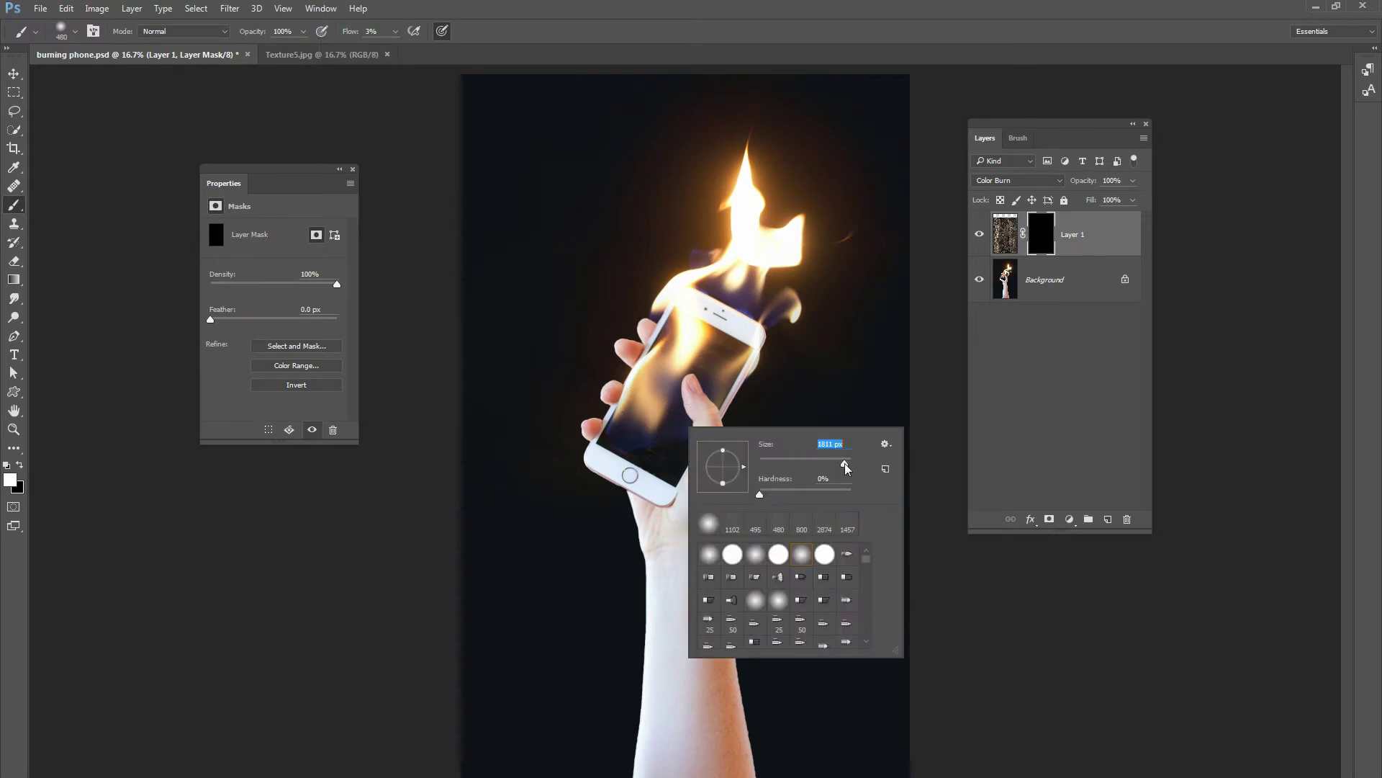
key(Return)
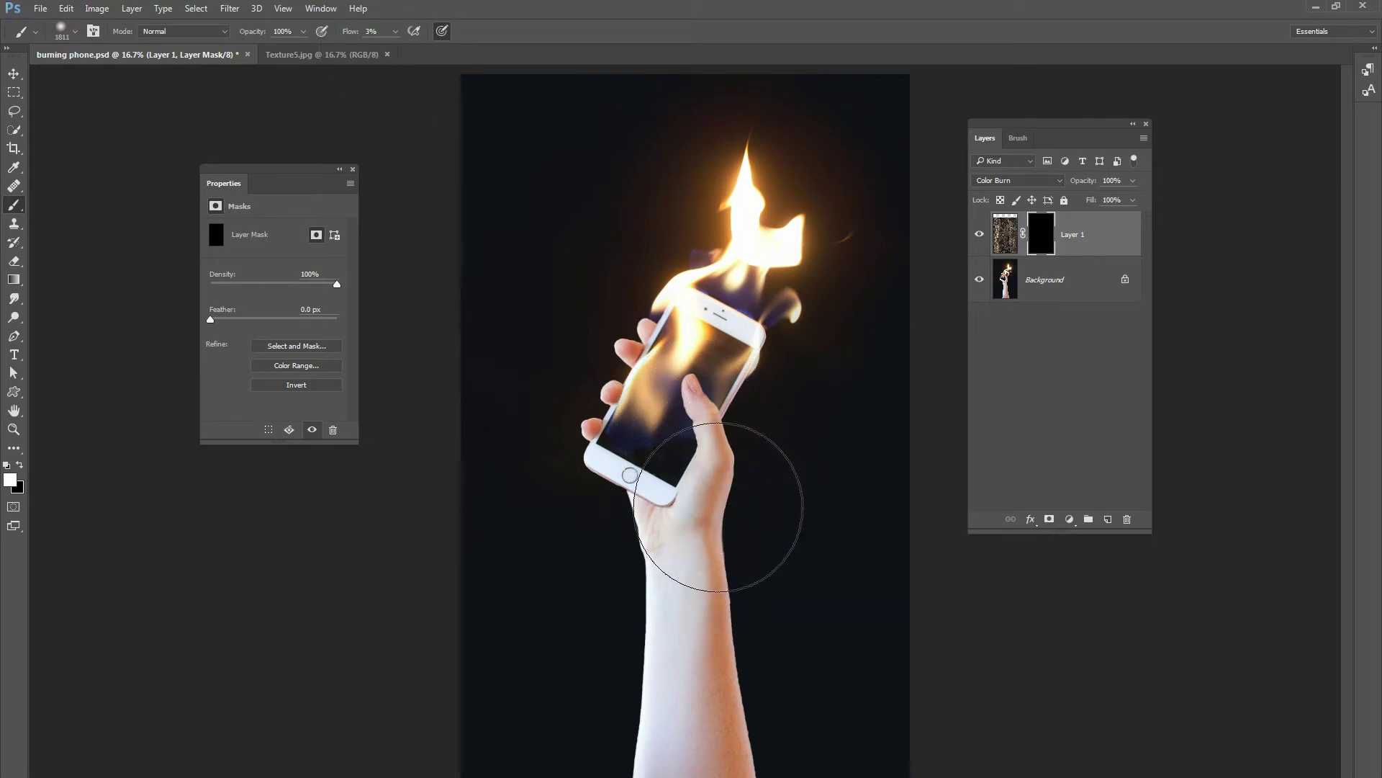
mouse_move(711, 516)
mouse_down()
mouse_move(720, 450)
mouse_move(692, 439)
mouse_move(710, 417)
mouse_up()
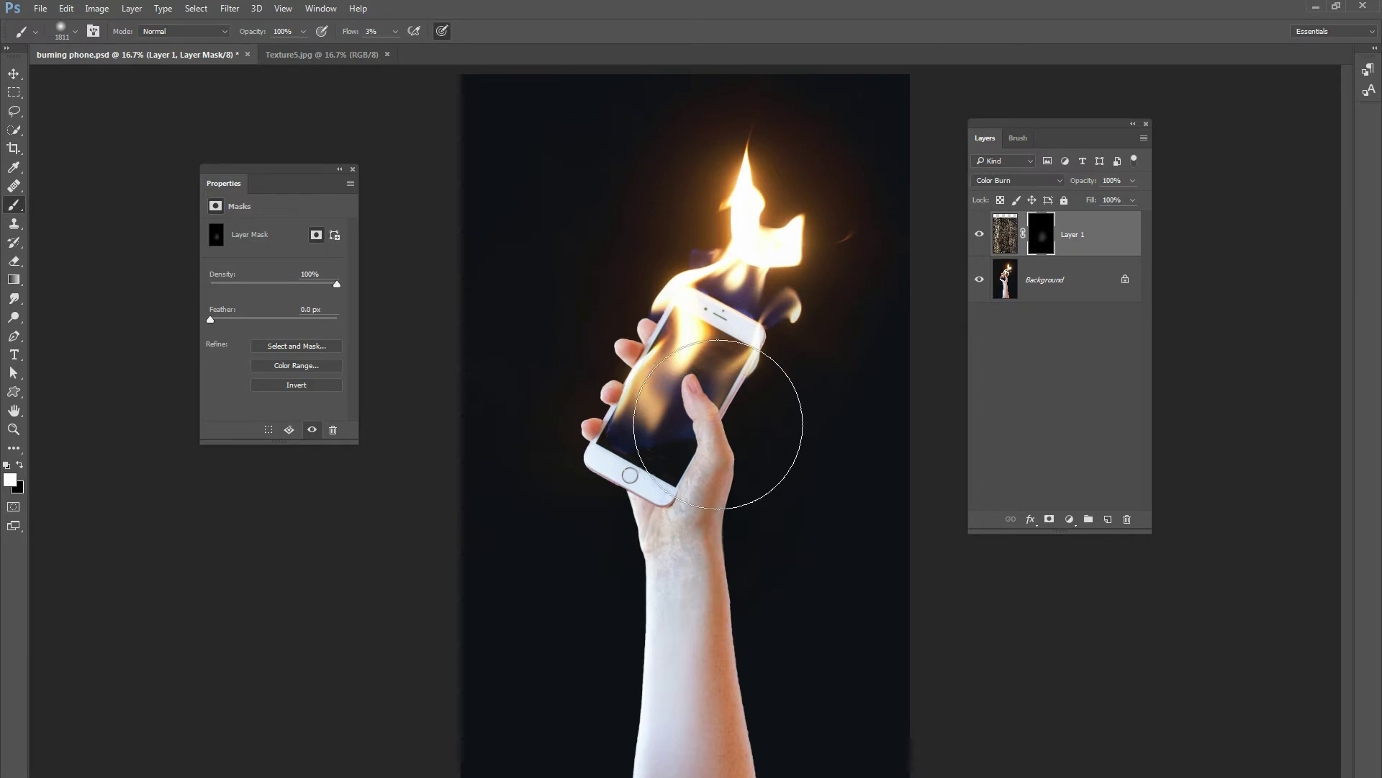
Step: Reduce the brush to 291 px and paint texture onto the thumb, fingers, palm and wrist through the mask
right_click(725, 421)
drag(880, 457, 828, 458)
key(Return)
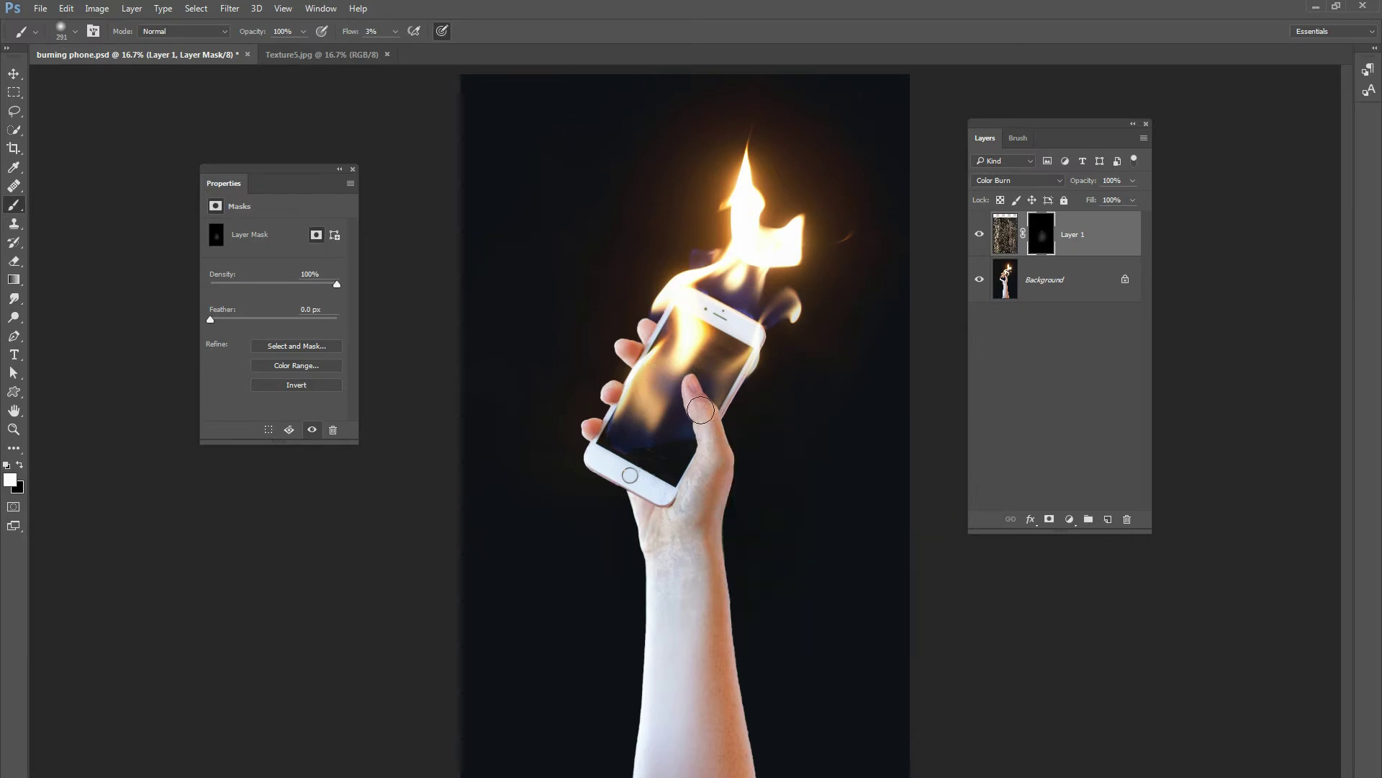
mouse_move(693, 393)
mouse_down()
mouse_move(715, 475)
mouse_move(716, 424)
mouse_move(724, 441)
mouse_move(720, 525)
mouse_move(695, 388)
mouse_move(691, 401)
mouse_move(616, 352)
mouse_move(639, 331)
mouse_move(585, 426)
mouse_move(591, 411)
mouse_move(651, 585)
mouse_move(646, 520)
mouse_move(682, 651)
mouse_move(667, 551)
mouse_move(707, 425)
mouse_move(728, 480)
mouse_move(716, 473)
mouse_move(711, 541)
mouse_move(692, 388)
mouse_move(697, 415)
mouse_move(579, 425)
mouse_move(611, 385)
mouse_up()
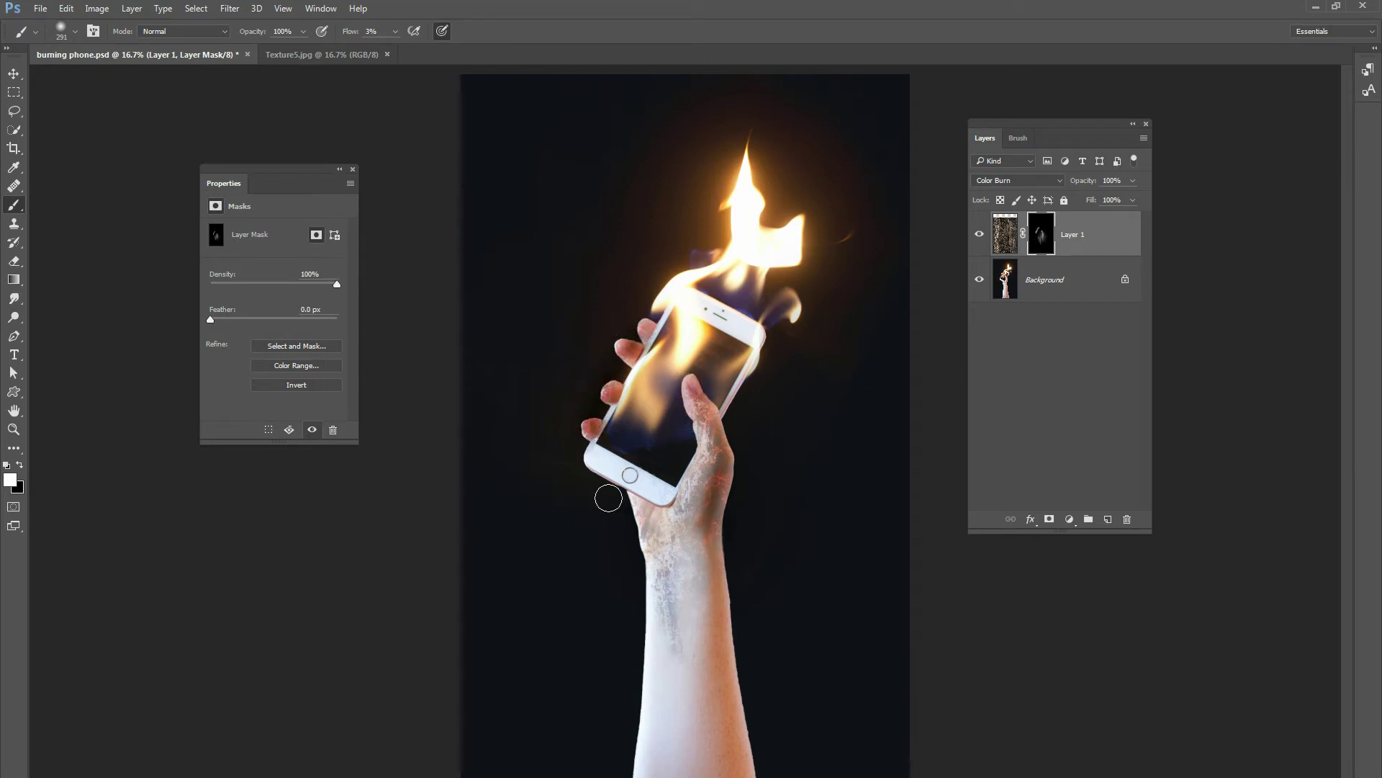
Step: Build up texture on the palm and thumb, and with a 464 px brush extend it over the wrist and forearm through the mask
mouse_move(608, 498)
mouse_down()
mouse_move(646, 600)
mouse_move(665, 618)
mouse_move(647, 498)
mouse_move(682, 549)
mouse_move(687, 504)
mouse_move(654, 495)
mouse_move(651, 467)
mouse_move(627, 457)
mouse_move(607, 471)
mouse_move(605, 446)
mouse_move(628, 391)
mouse_move(668, 437)
mouse_move(678, 416)
mouse_move(635, 431)
mouse_move(664, 431)
mouse_move(720, 383)
mouse_up()
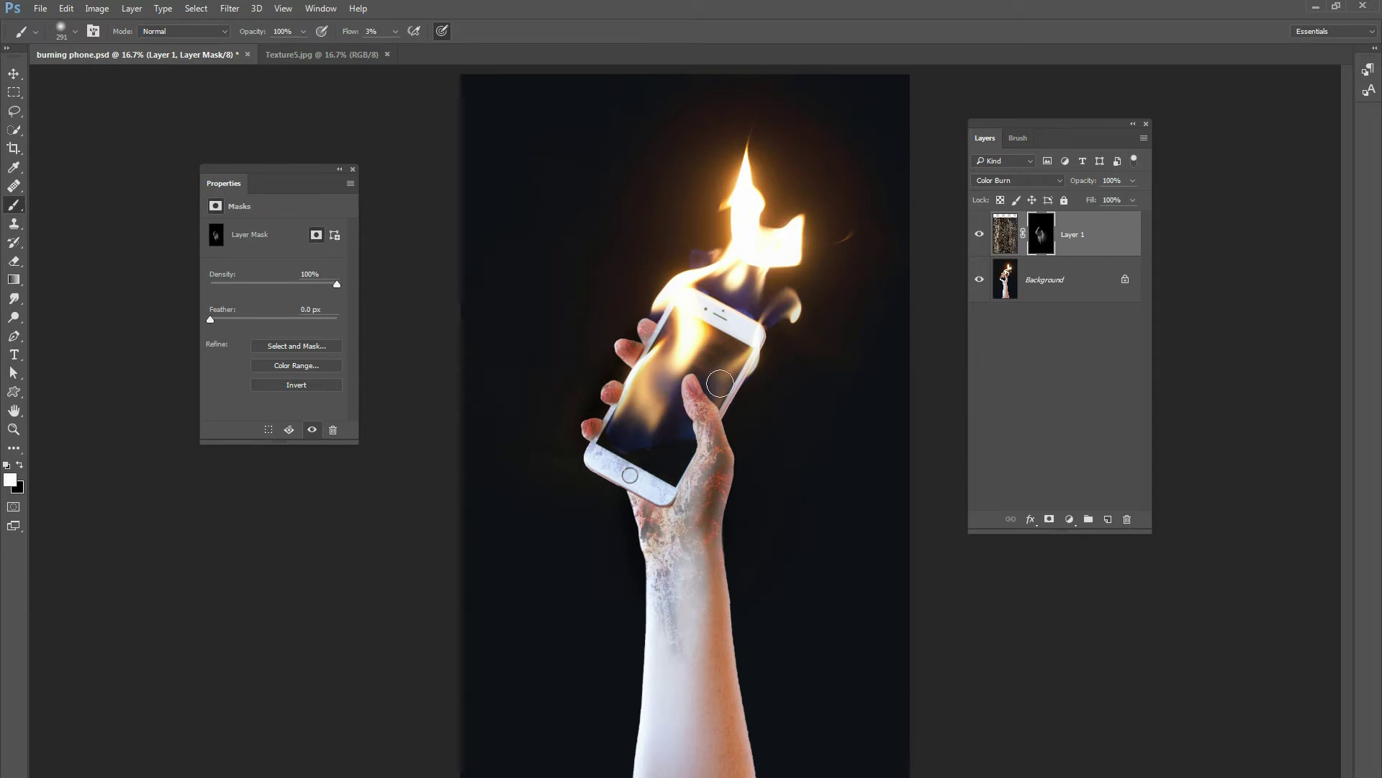
right_click(718, 461)
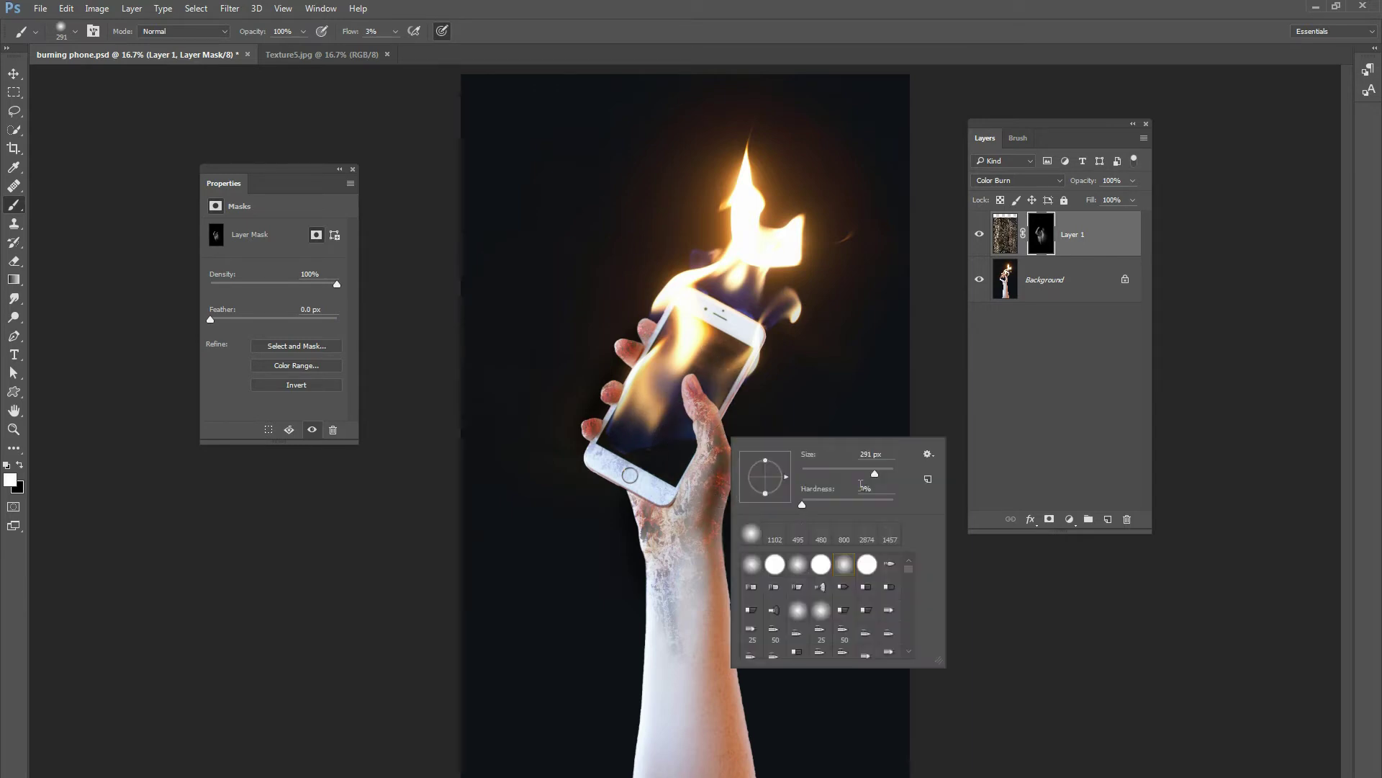
key(Return)
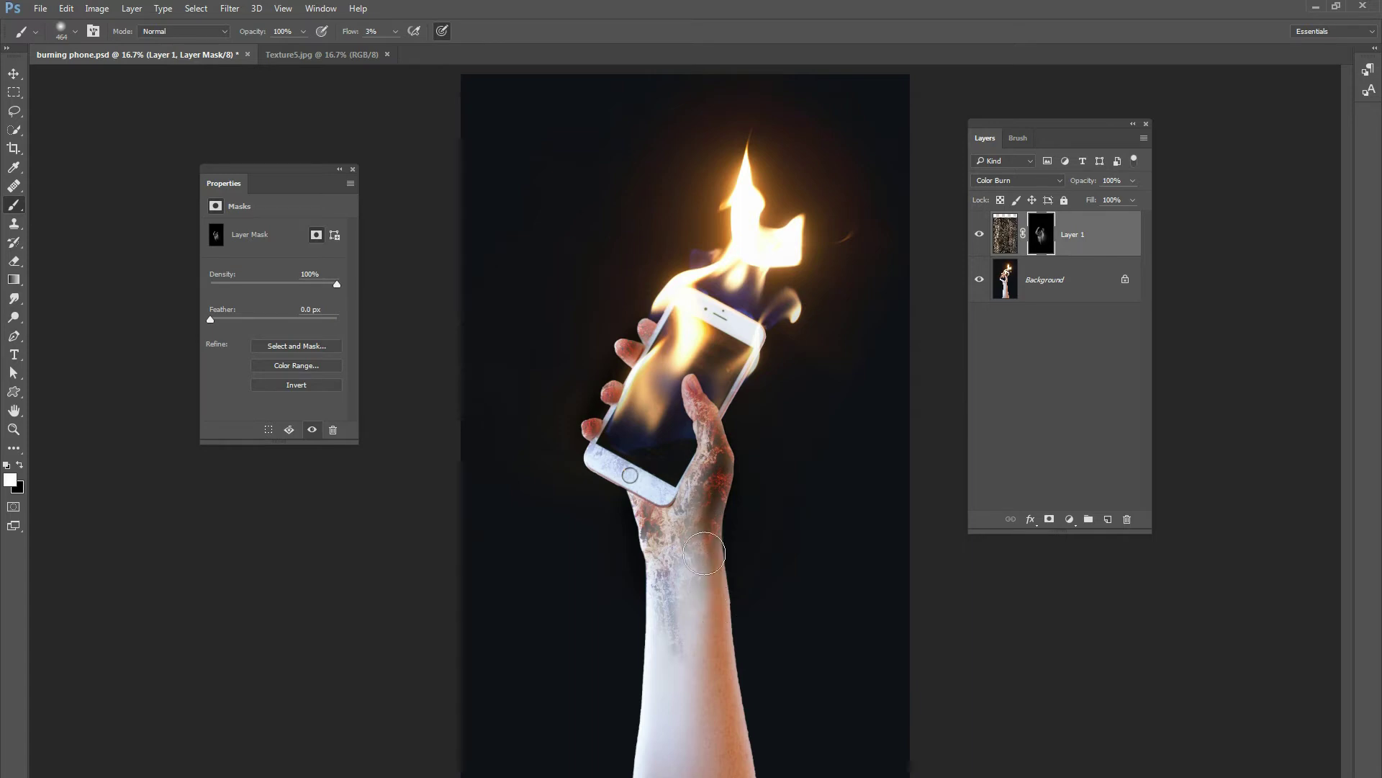
mouse_move(697, 621)
mouse_down()
mouse_move(720, 670)
mouse_move(716, 508)
mouse_move(651, 636)
mouse_move(699, 536)
mouse_move(706, 412)
mouse_move(612, 375)
mouse_move(642, 340)
mouse_move(581, 429)
mouse_move(678, 647)
mouse_move(678, 596)
mouse_move(718, 517)
mouse_move(712, 399)
mouse_move(694, 381)
mouse_move(713, 547)
mouse_move(684, 716)
mouse_move(648, 547)
mouse_move(635, 556)
mouse_move(688, 484)
mouse_move(714, 489)
mouse_move(712, 414)
mouse_move(685, 390)
mouse_move(591, 389)
mouse_move(608, 406)
mouse_move(645, 319)
mouse_move(589, 419)
mouse_move(651, 486)
mouse_move(656, 473)
mouse_move(624, 483)
mouse_move(690, 456)
mouse_move(677, 383)
mouse_move(743, 440)
mouse_move(690, 570)
mouse_move(698, 702)
mouse_move(655, 553)
mouse_move(633, 704)
mouse_up()
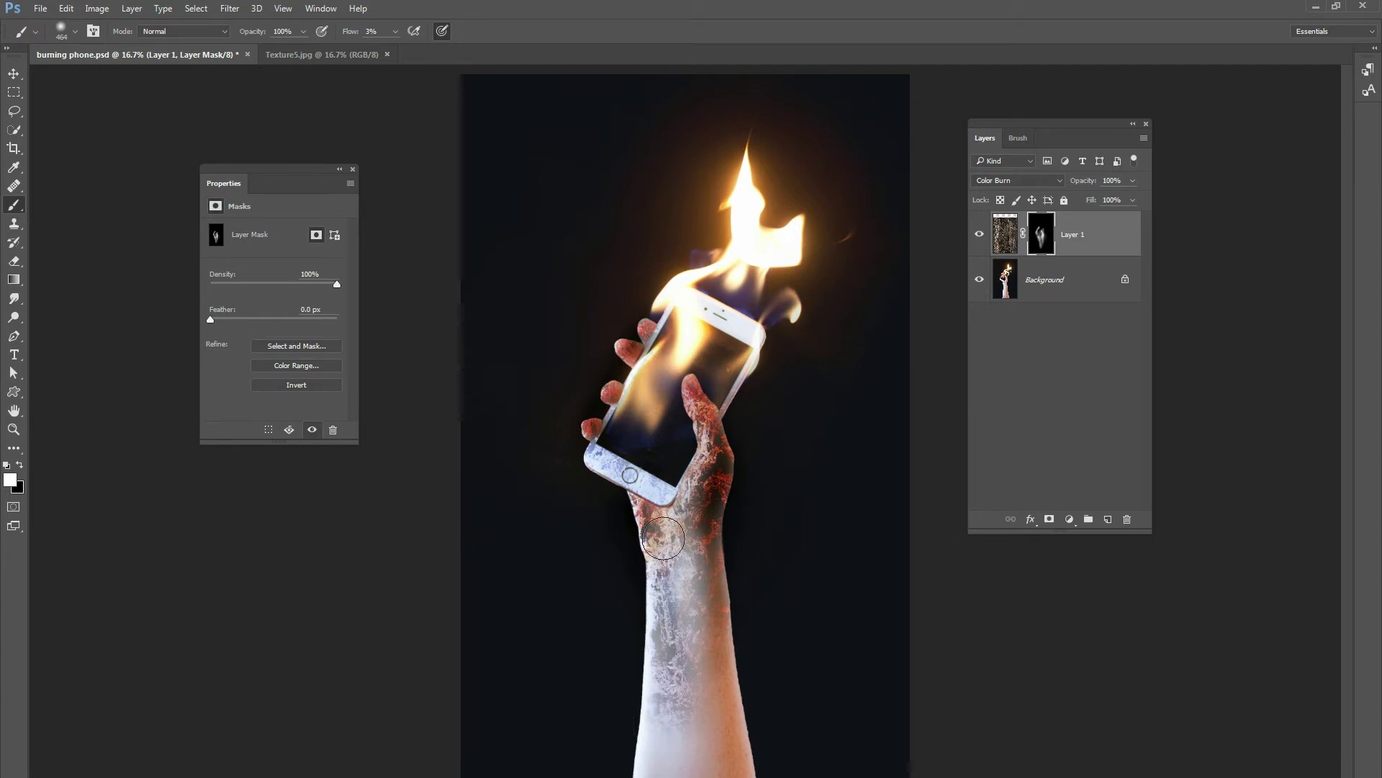
Step: Choose a textured brush tip at about 78 px and lower its flow to 1%
right_click(650, 699)
scroll(832, 720, down, 3)
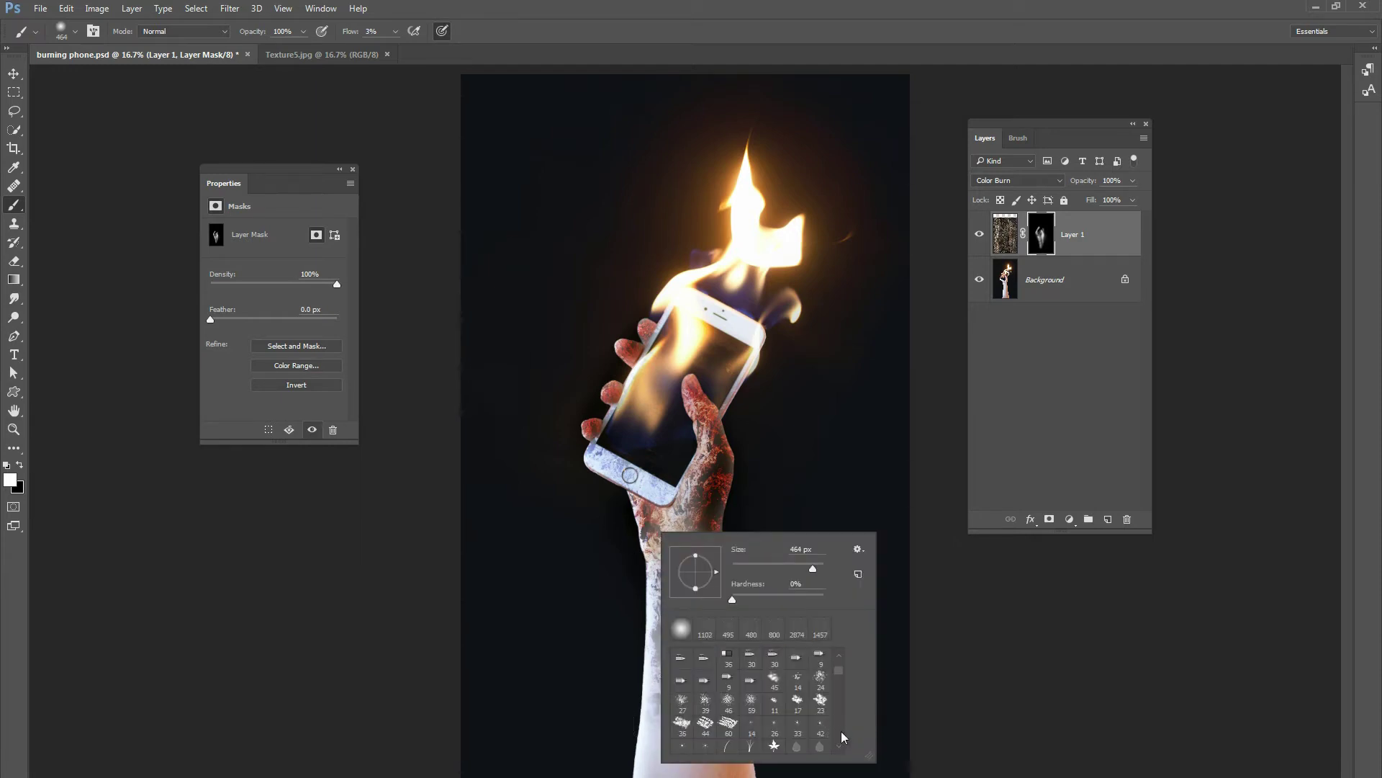
scroll(844, 735, down, 3)
click(705, 676)
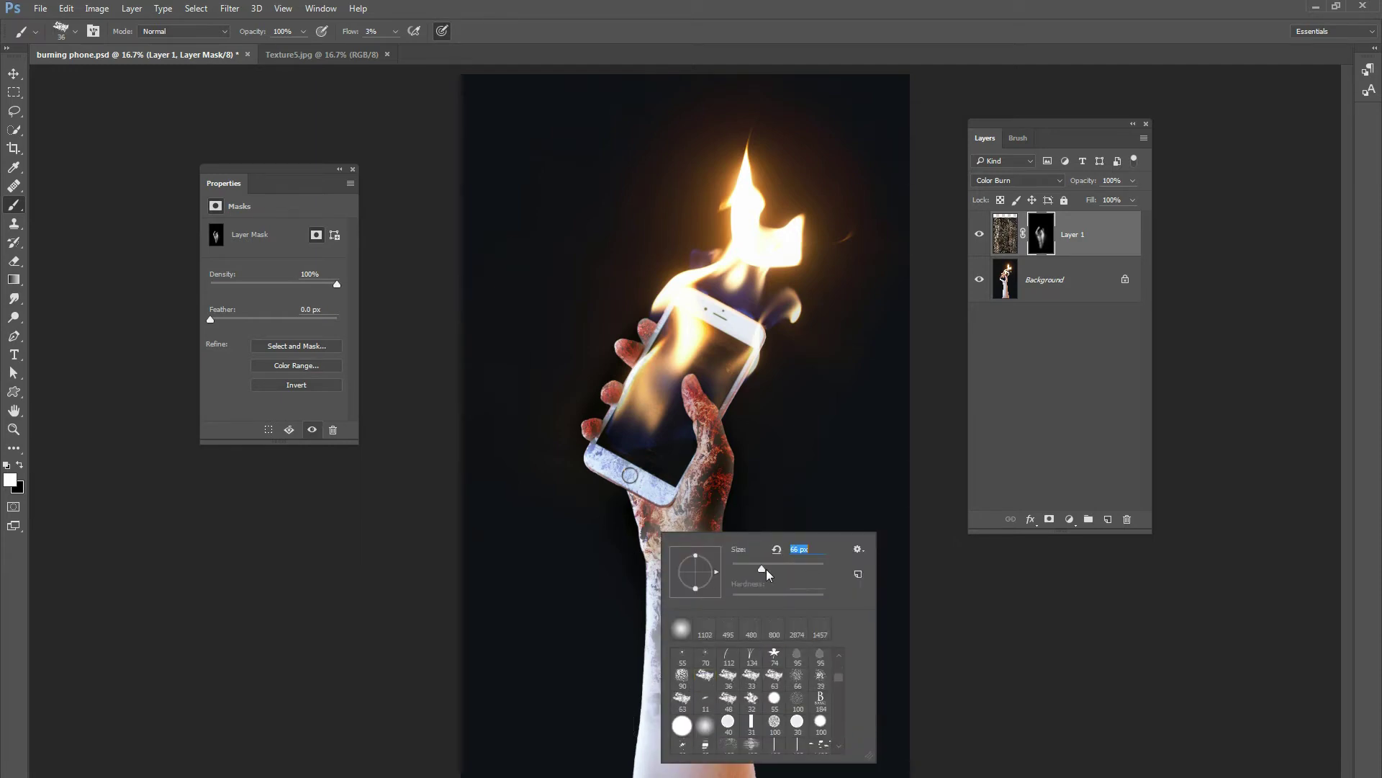
click(394, 31)
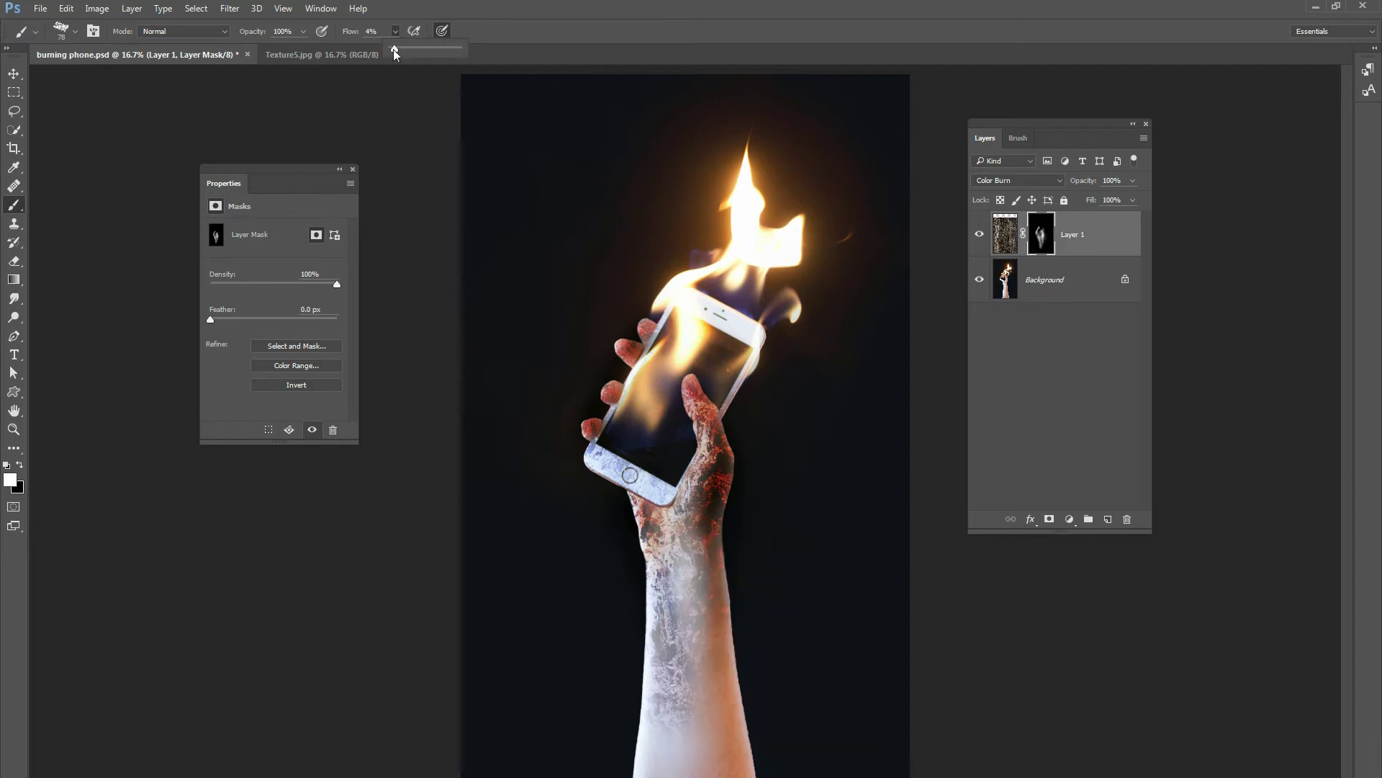
drag(392, 50, 388, 49)
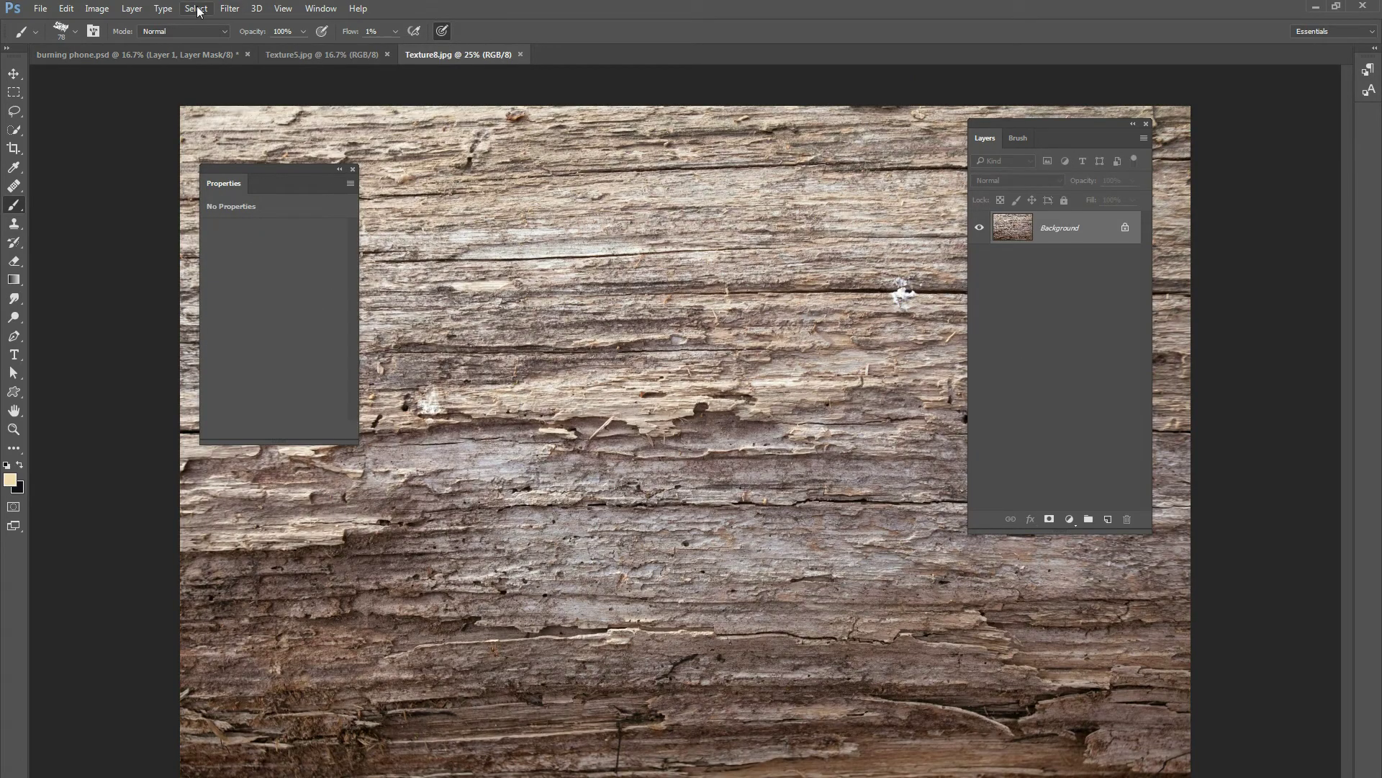
Step: Copy the whole Texture8.jpg wood image and paste it into burning phone.psd as a new layer, with the bark Layer 1 hidden
click(198, 10)
click(206, 27)
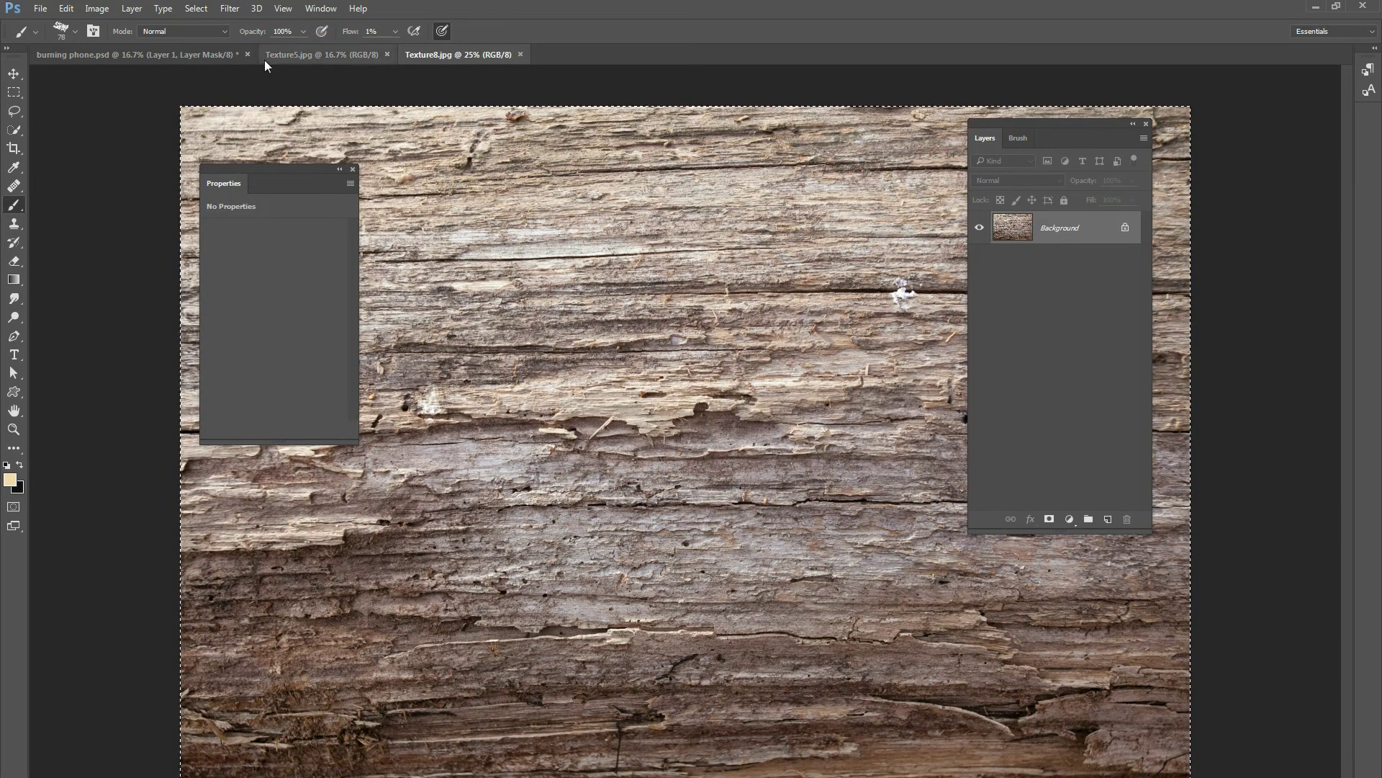
drag(350, 67, 464, 124)
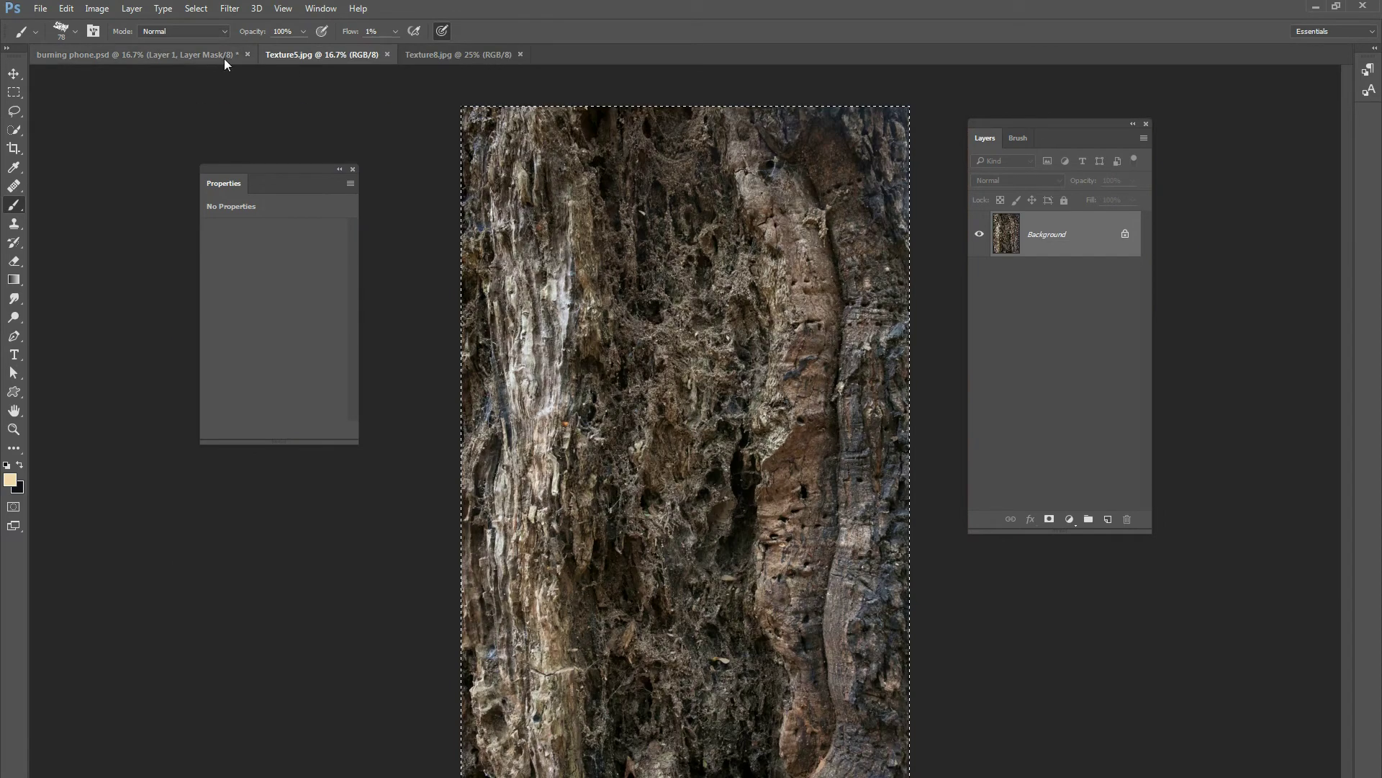
click(224, 58)
click(979, 234)
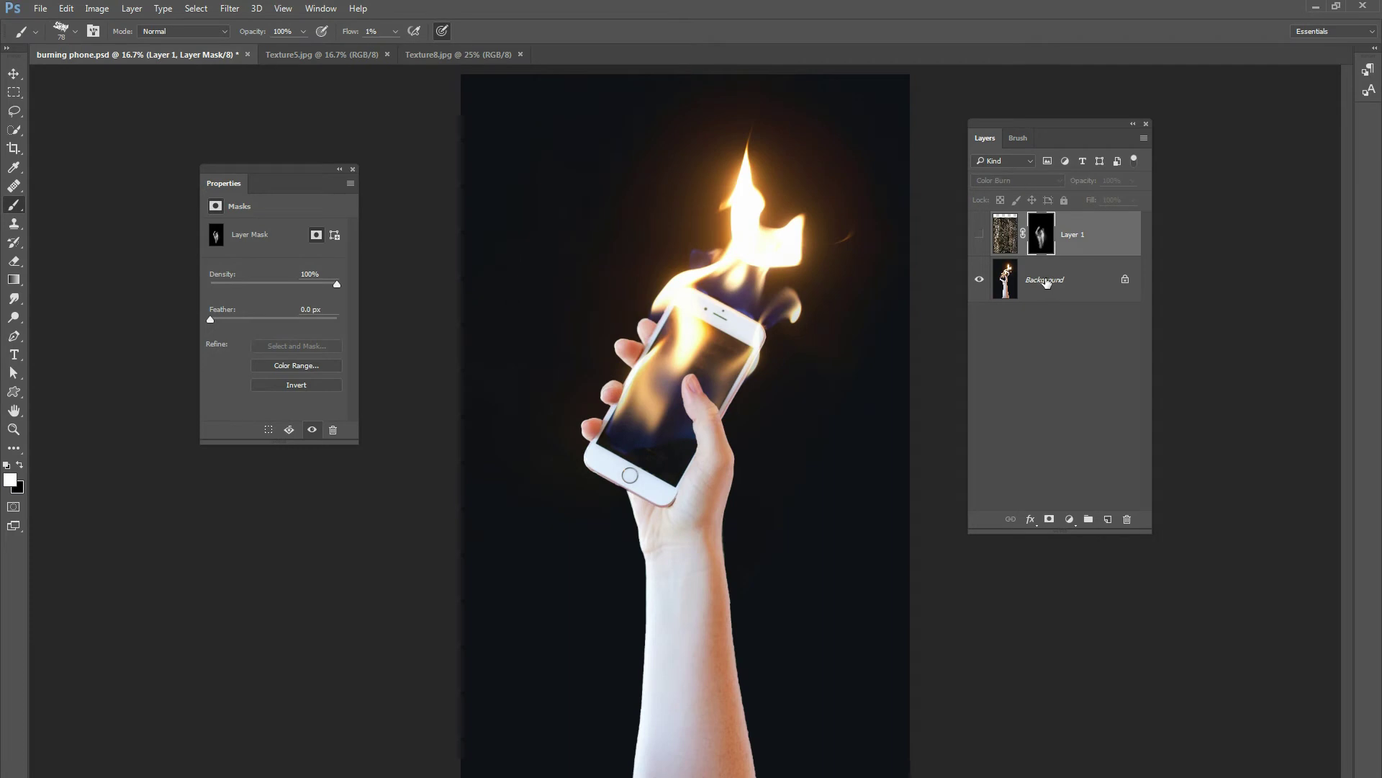
key(ctrl+v)
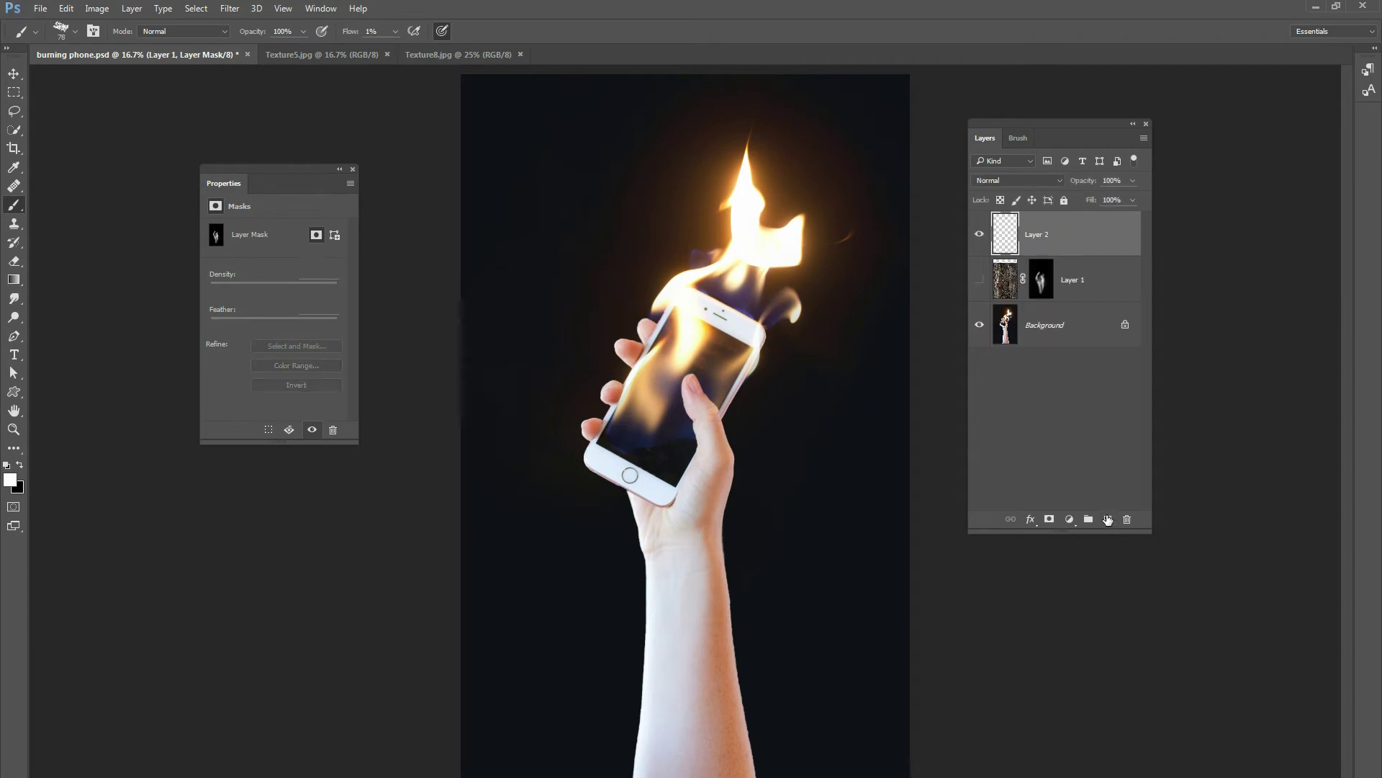
Step: Rotate the wood texture to -89.62° so its grain runs vertically, scale it to 86.05% and position it over the hand and arm
key(v)
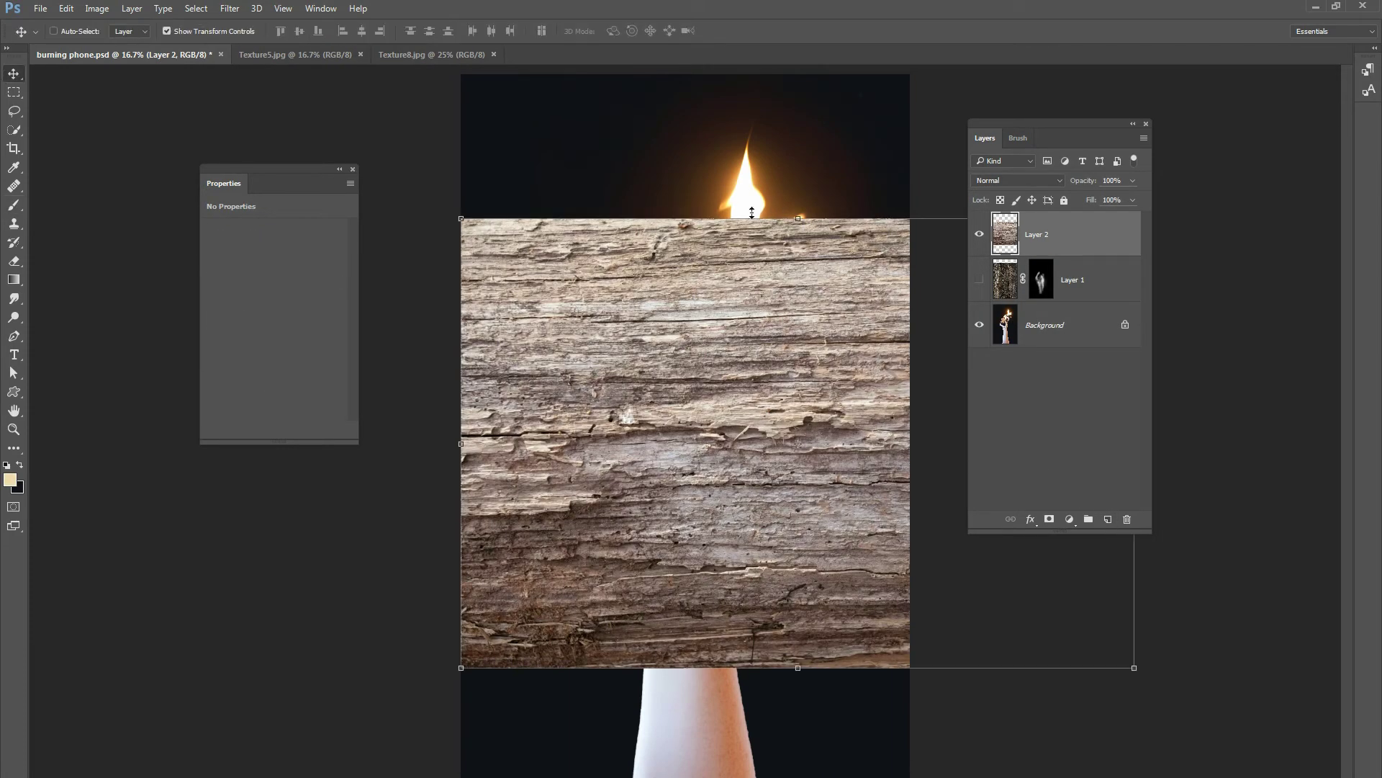
drag(798, 204, 987, 302)
drag(958, 424, 763, 507)
drag(720, 188, 693, 726)
drag(910, 227, 820, 393)
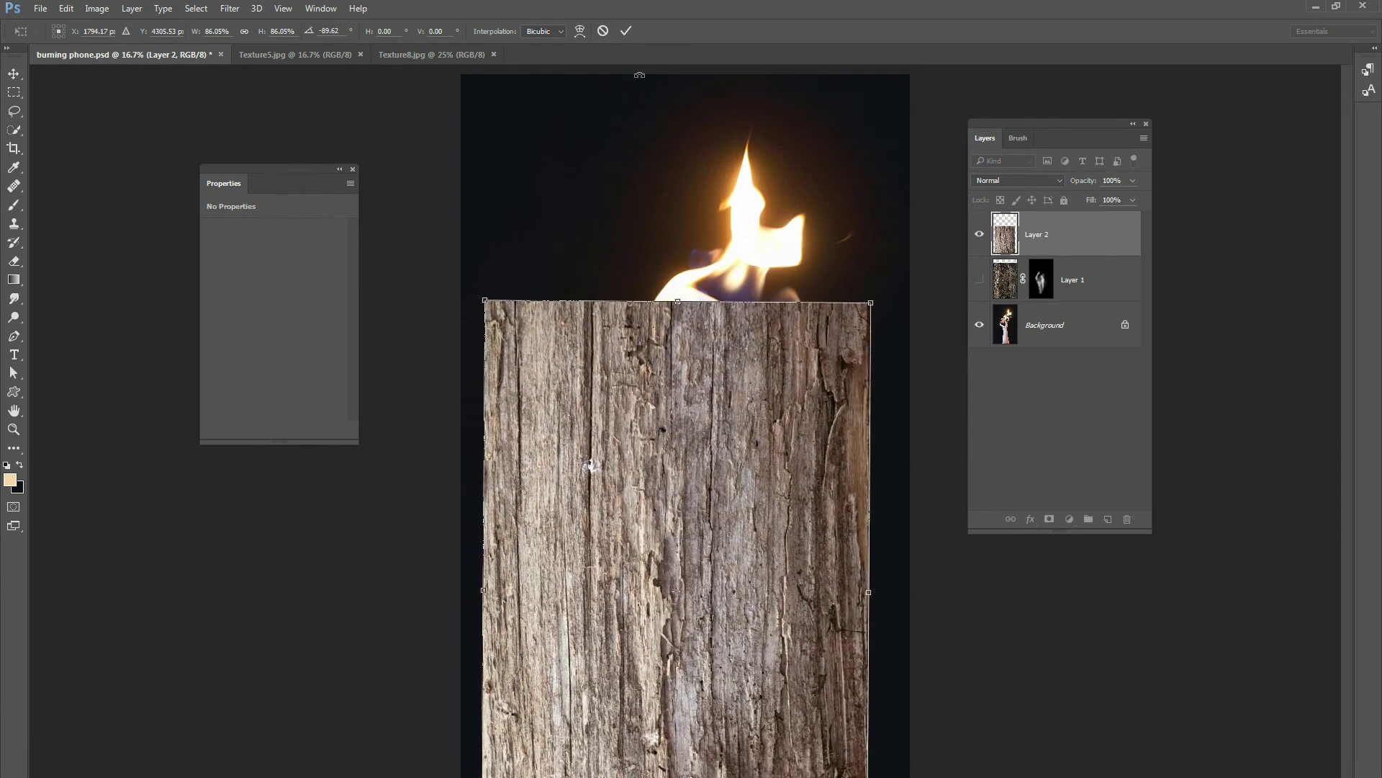
click(626, 30)
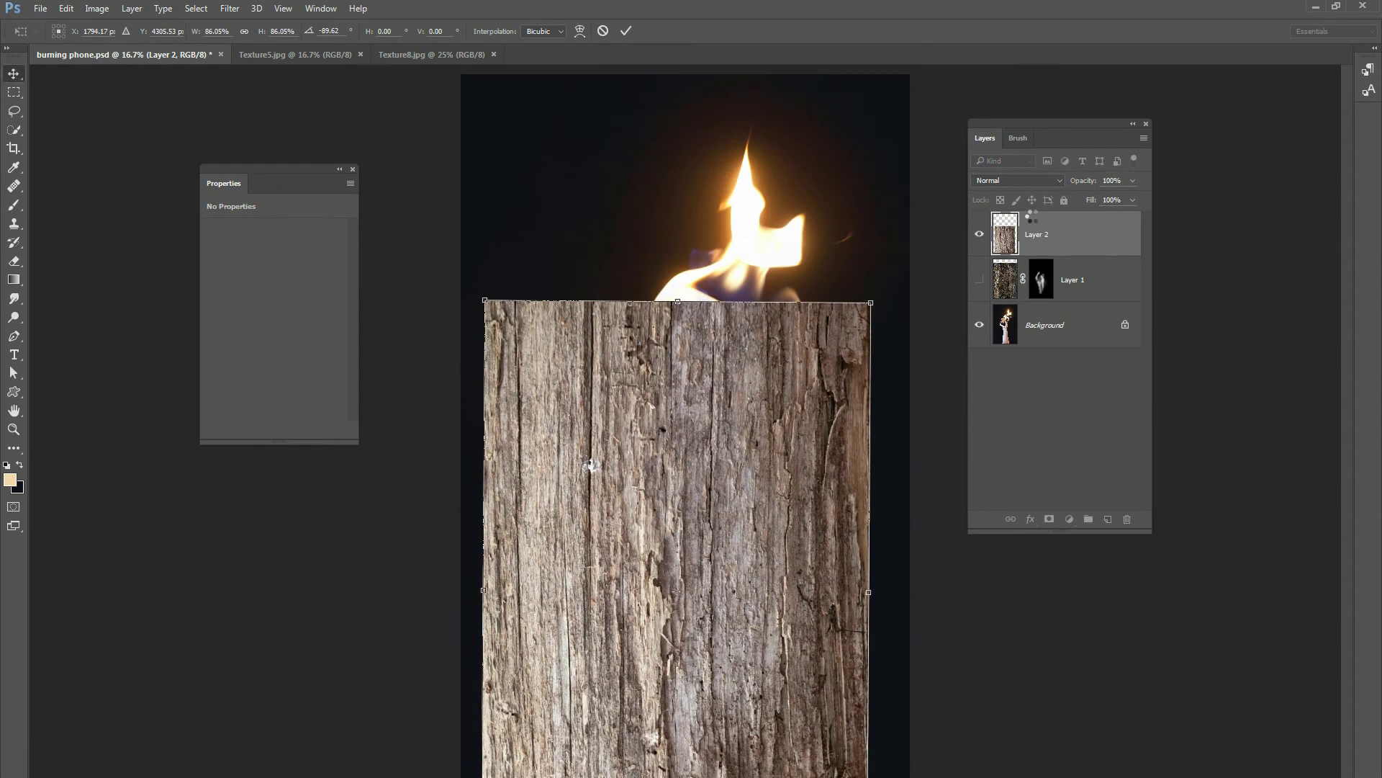
Step: Try the Color Burn blend mode on the wood layer and shift the layer slightly over the arm
click(1002, 180)
click(1007, 245)
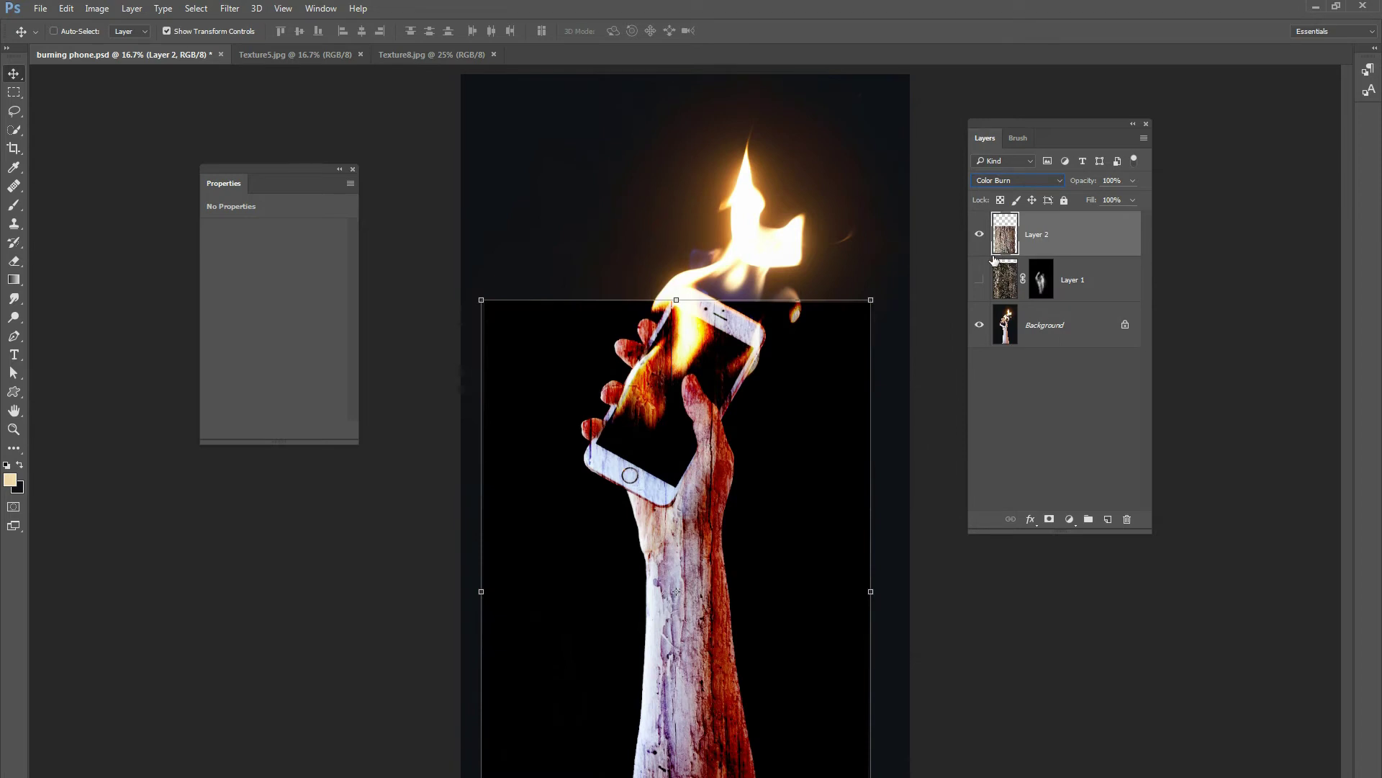
mouse_move(748, 400)
mouse_down()
mouse_move(795, 374)
mouse_move(786, 393)
mouse_move(745, 386)
mouse_move(773, 390)
mouse_up()
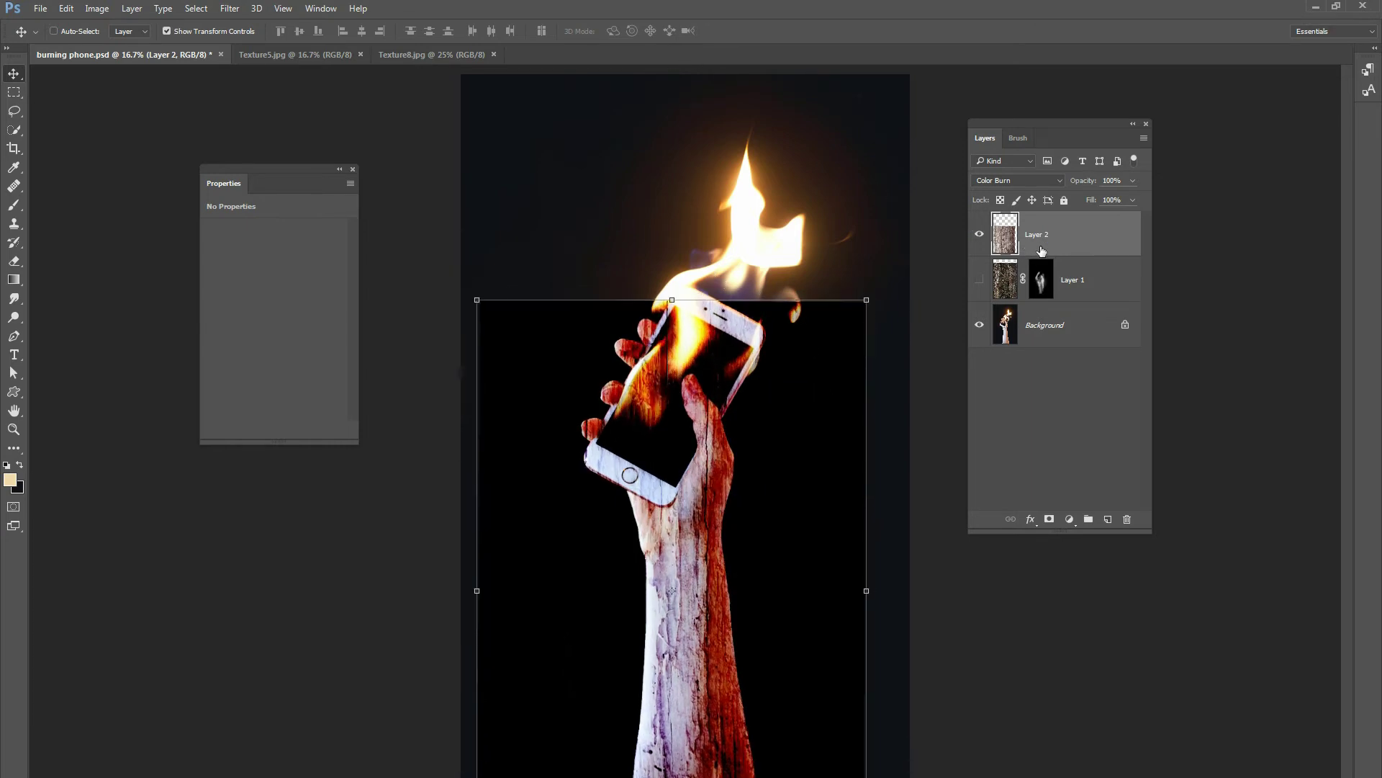
Step: Set the wood layer's blend mode to Multiply and fine-tune its position over the hand and arm
click(1012, 180)
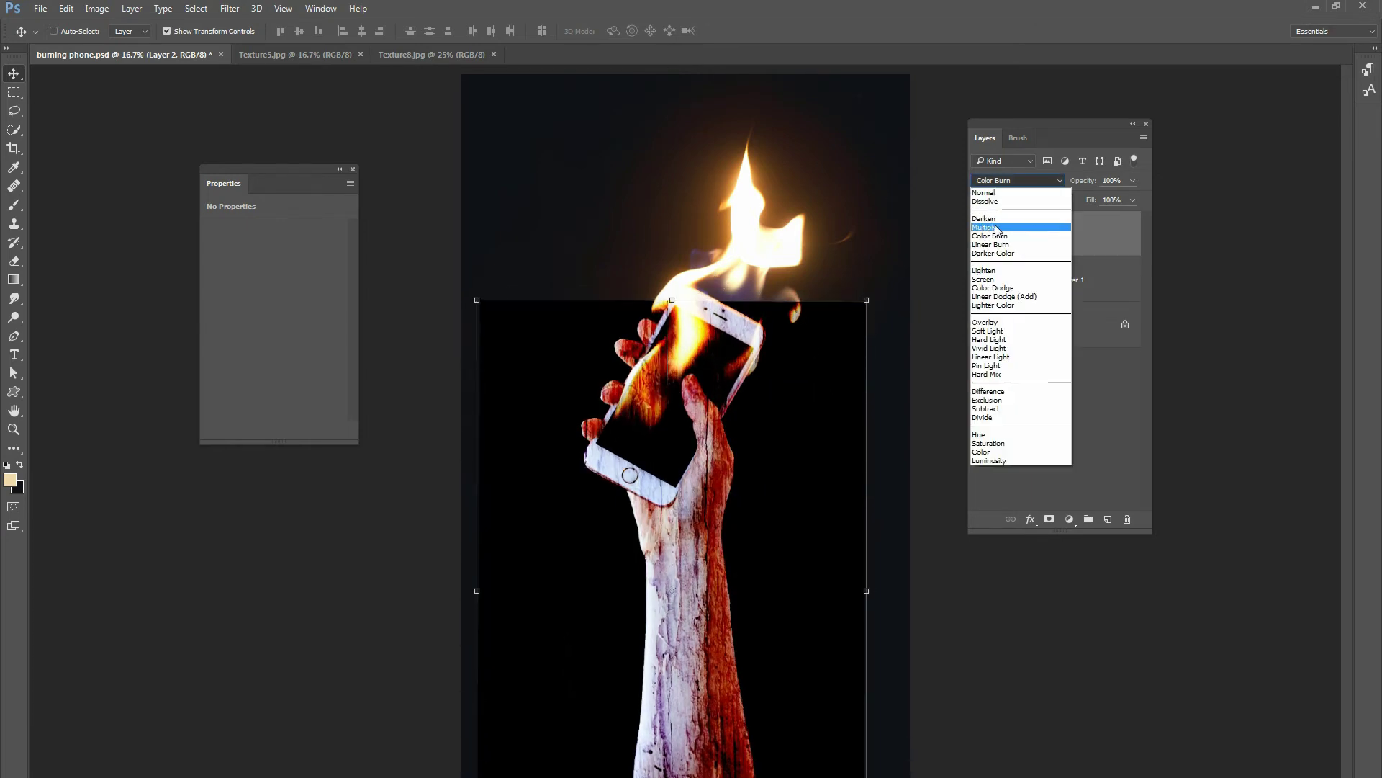
click(1001, 219)
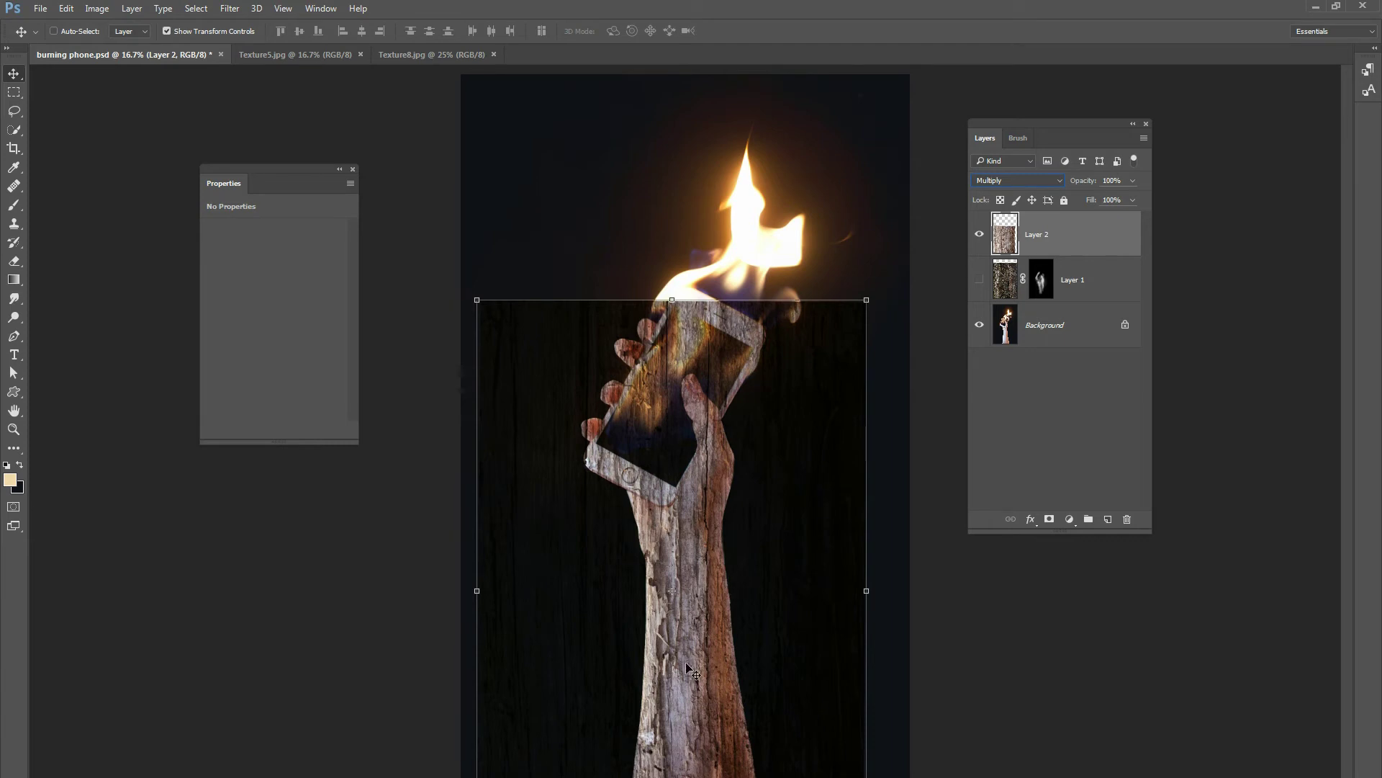
mouse_move(702, 605)
mouse_down()
mouse_move(703, 589)
mouse_move(704, 610)
mouse_up()
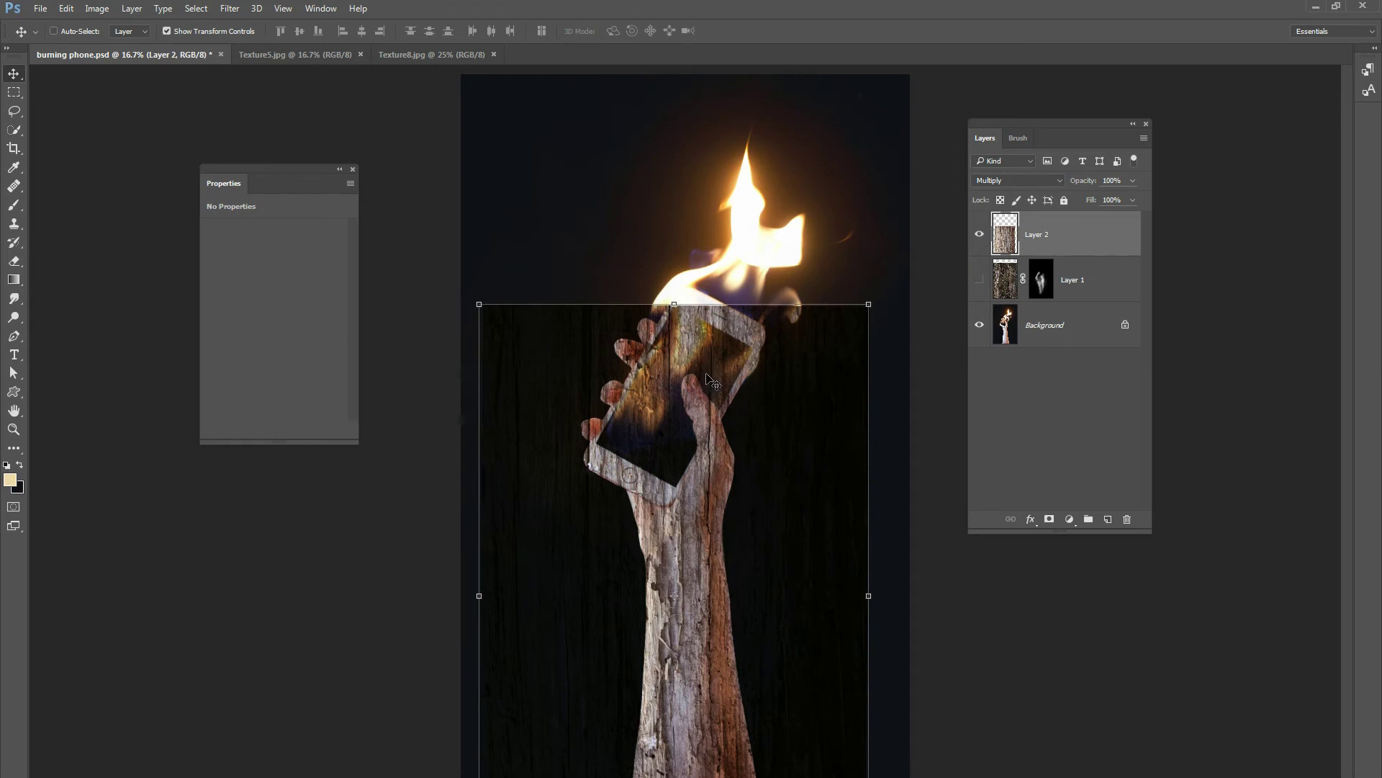
drag(717, 385, 711, 394)
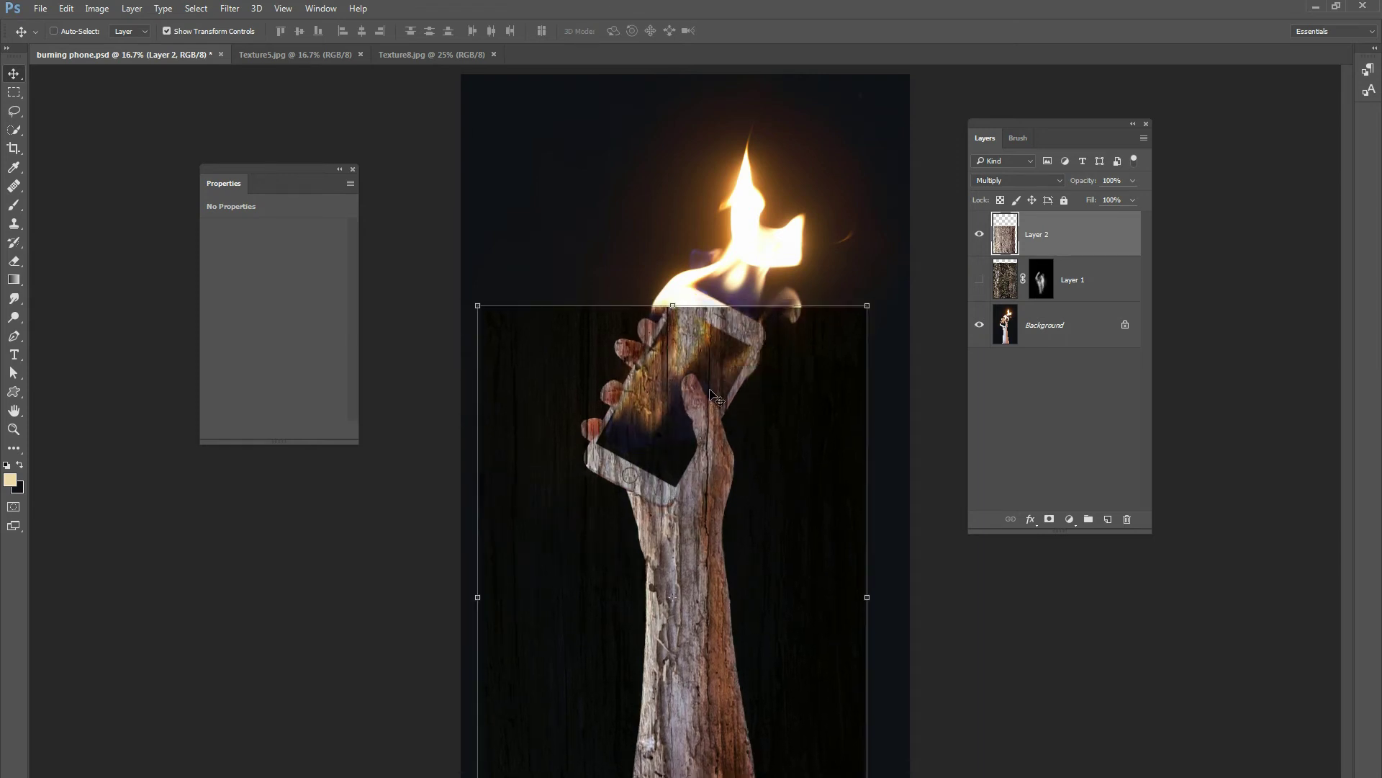
Step: Start a Puppet Warp on the wood layer, pin it along the forearm and wrist, and pull the grain outward at the wrist beside the phone
key(ctrl+plus)
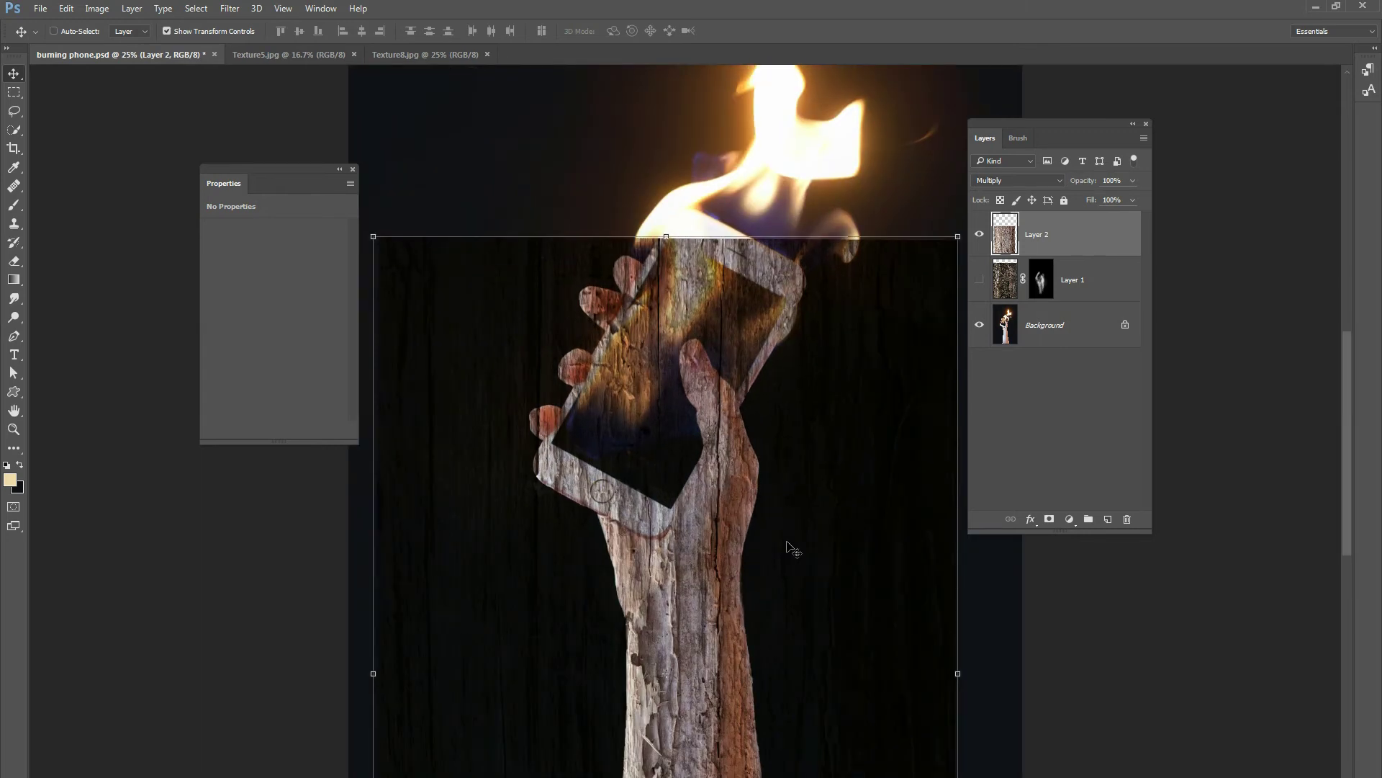
drag(798, 589, 789, 439)
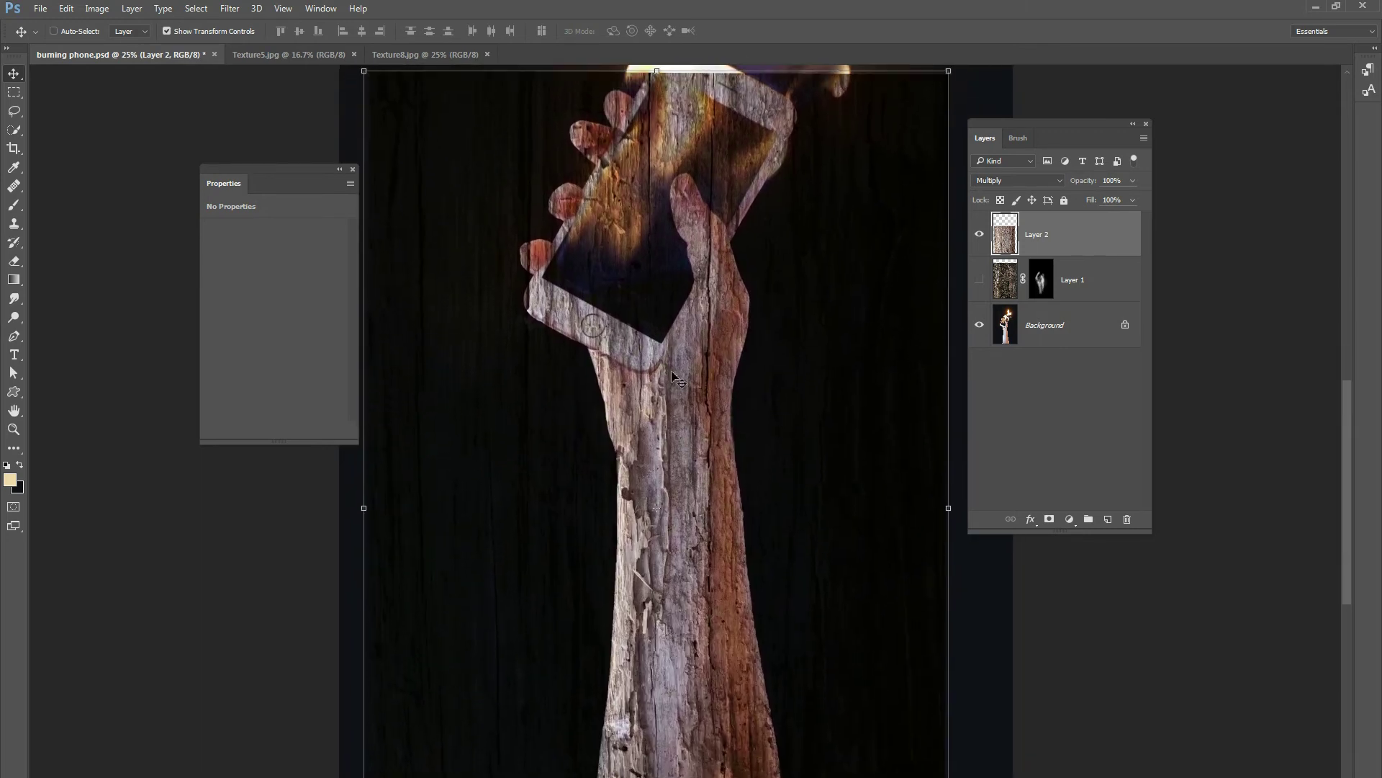
click(66, 8)
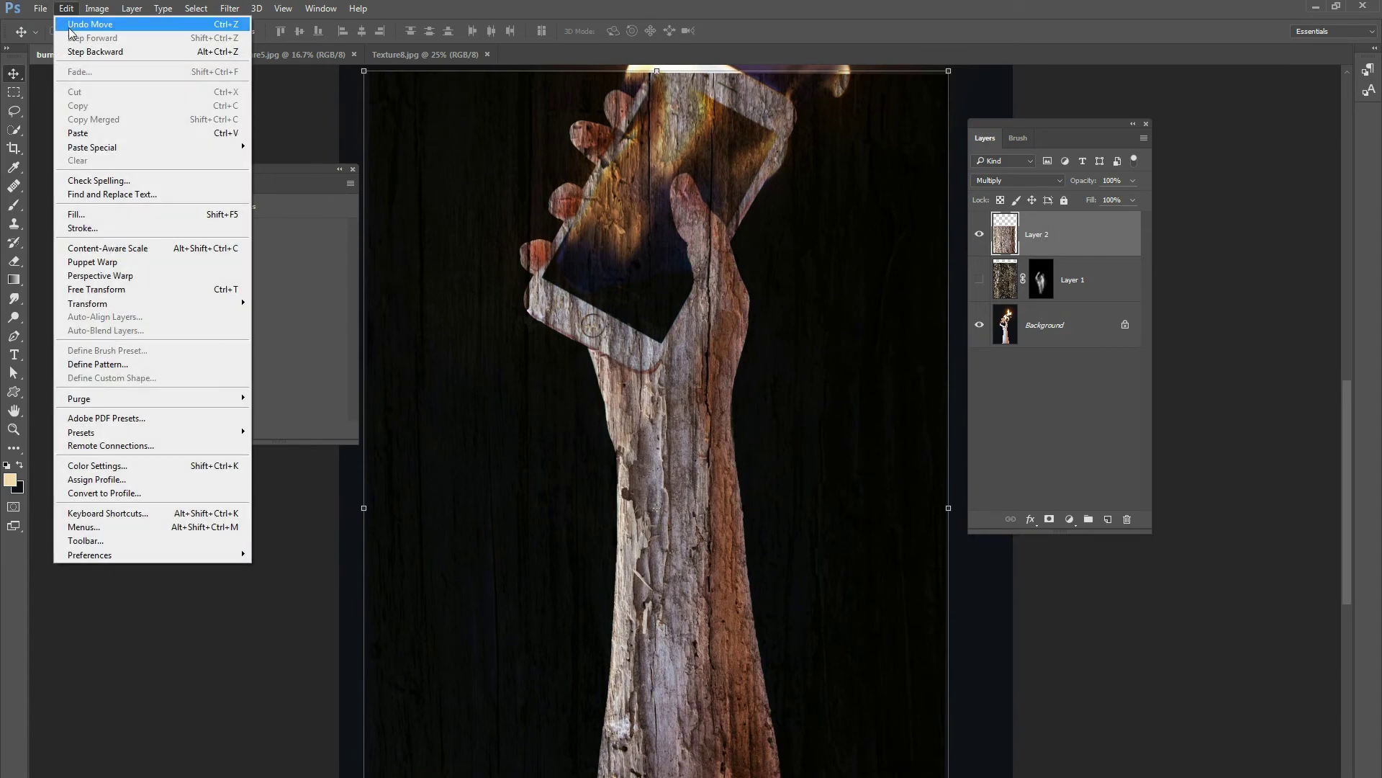
click(126, 263)
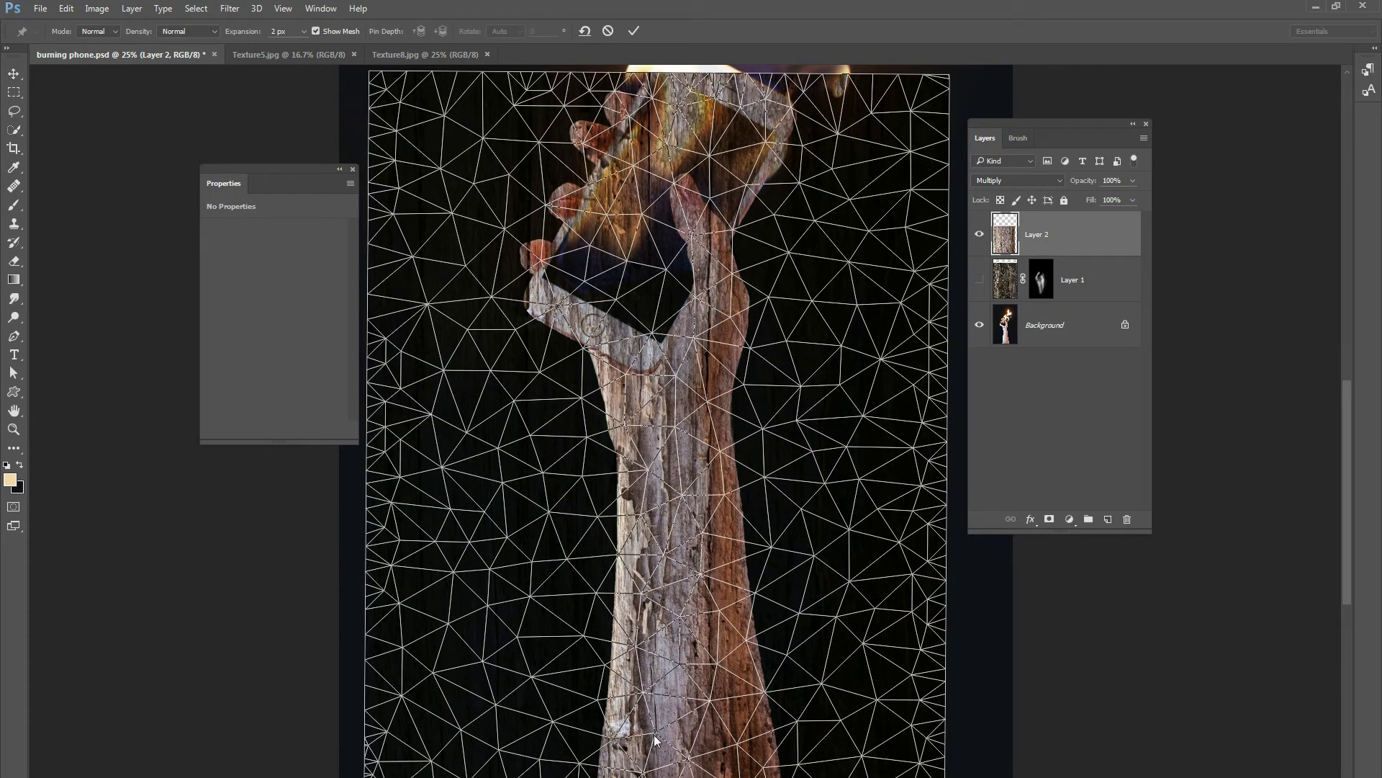
click(654, 733)
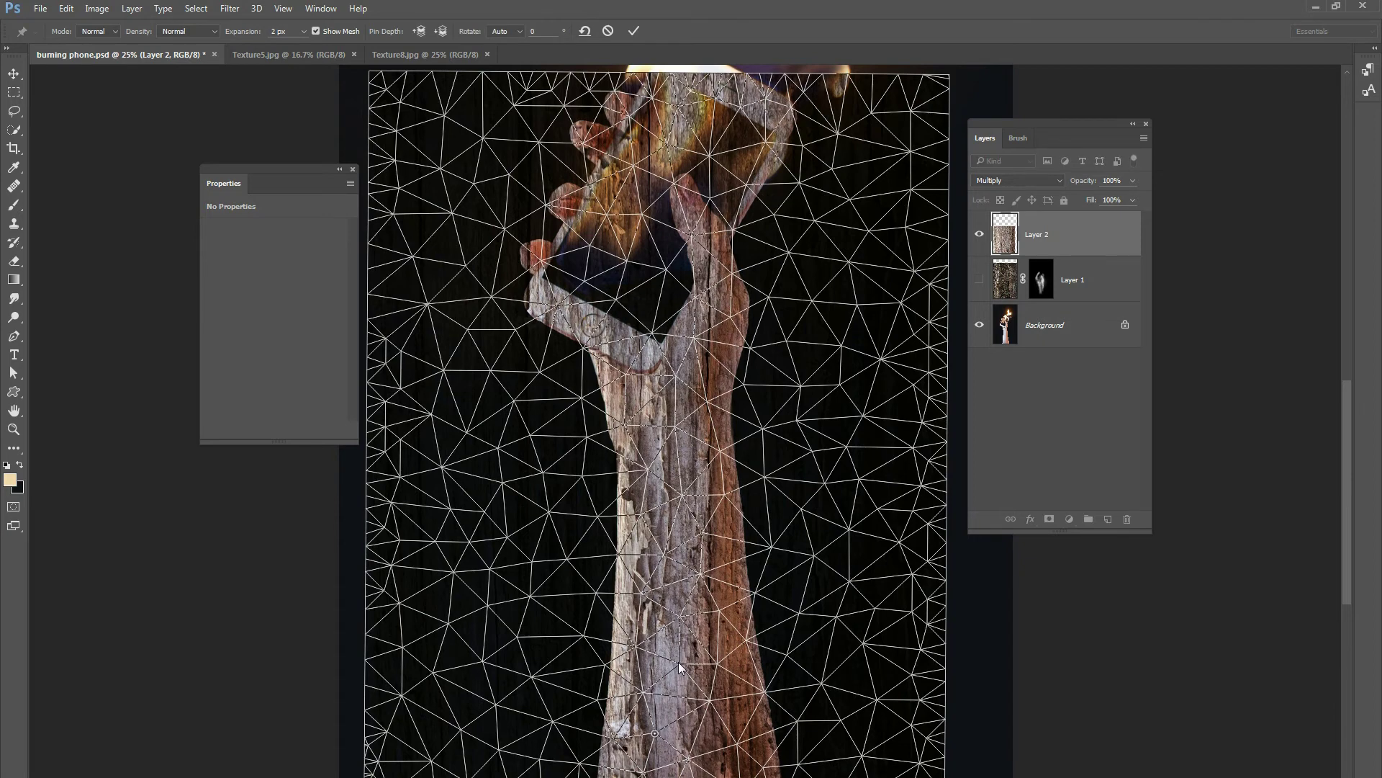
click(678, 661)
click(637, 594)
click(718, 451)
click(746, 639)
drag(634, 369, 620, 373)
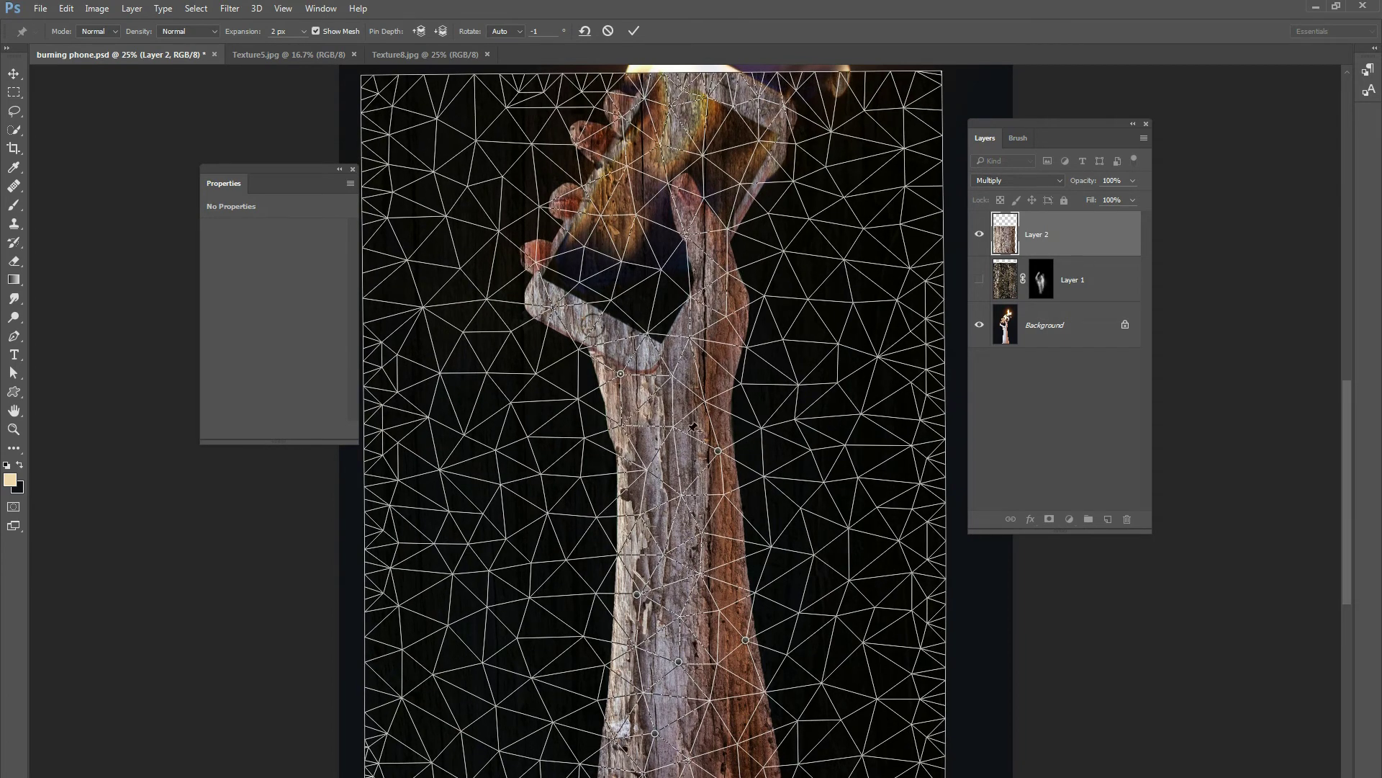
Step: Add warp pins on the palm and thumb and pull them so the wood grain bends along the thumb
click(730, 314)
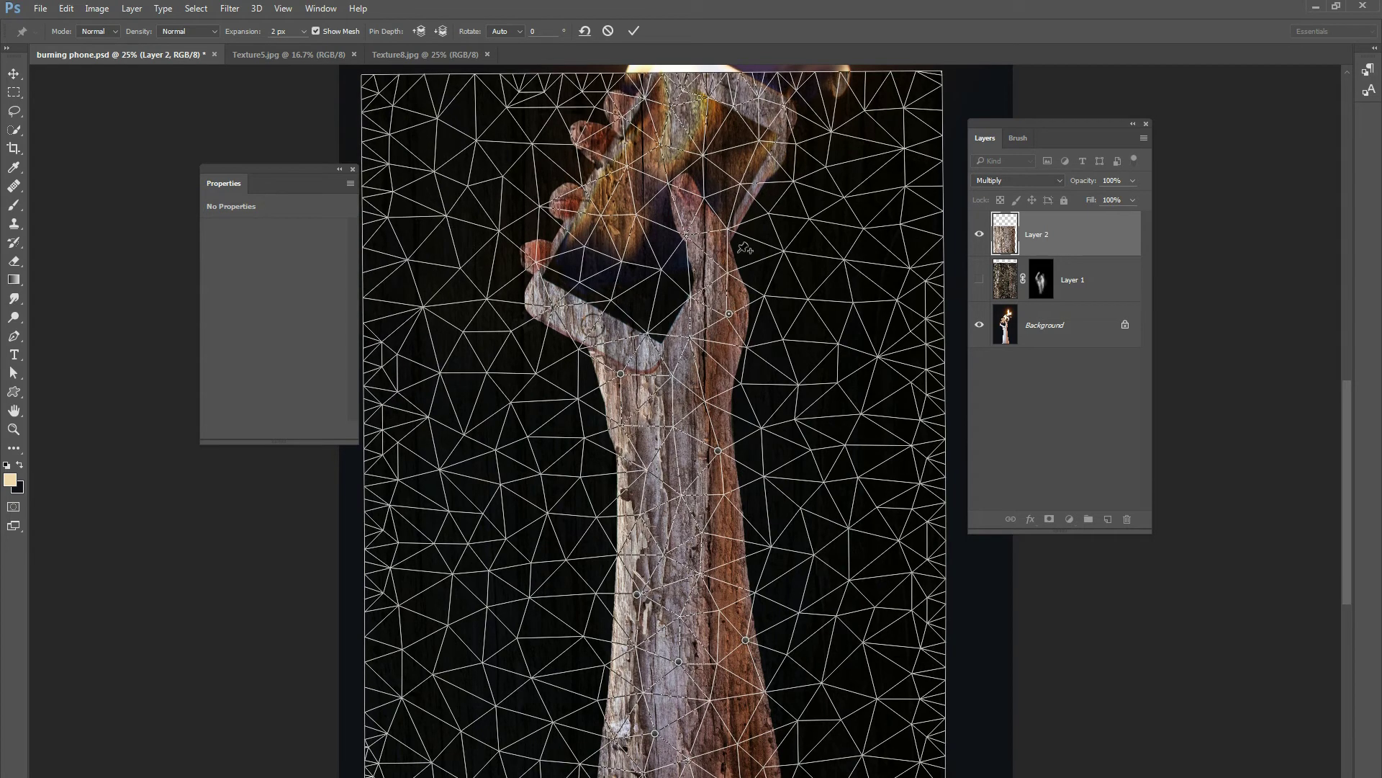
drag(702, 205, 684, 197)
click(735, 262)
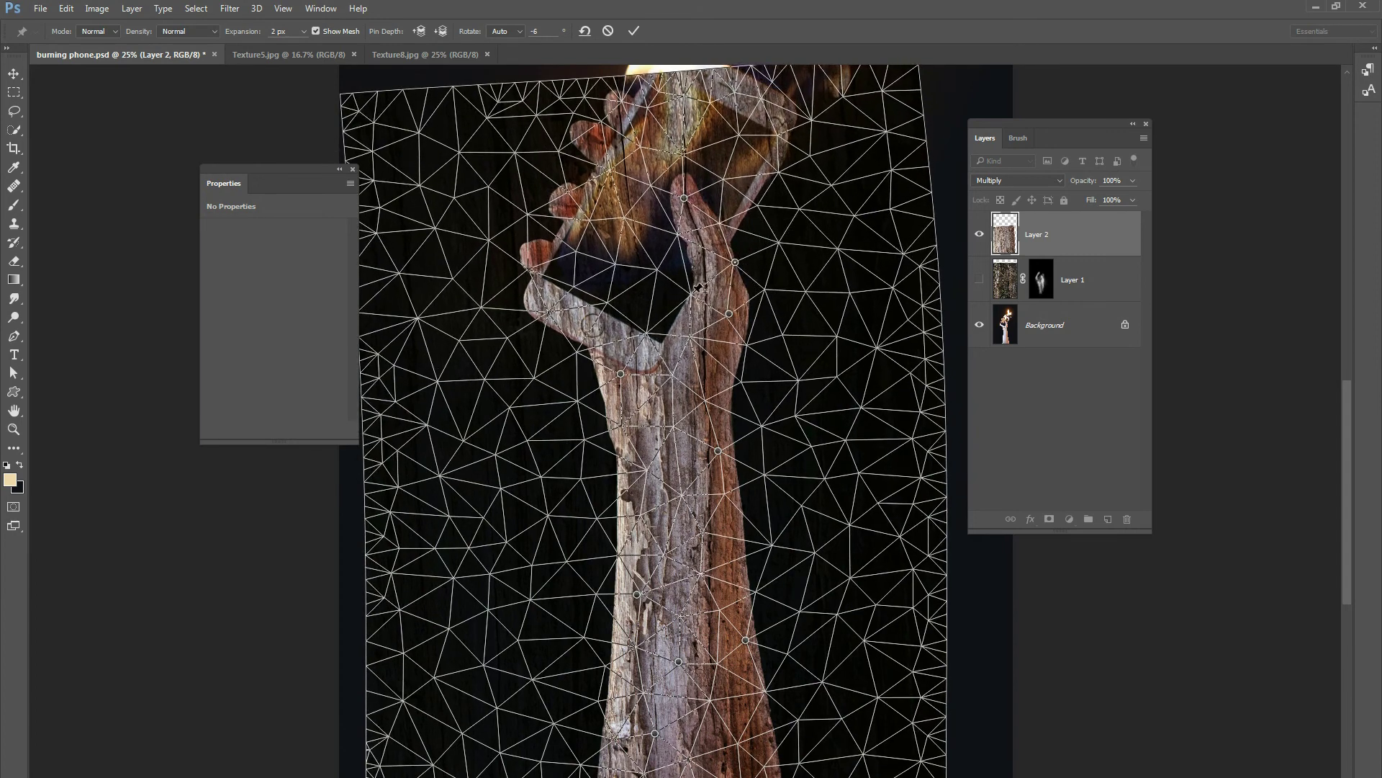
click(702, 295)
drag(685, 199, 677, 194)
drag(735, 262, 743, 259)
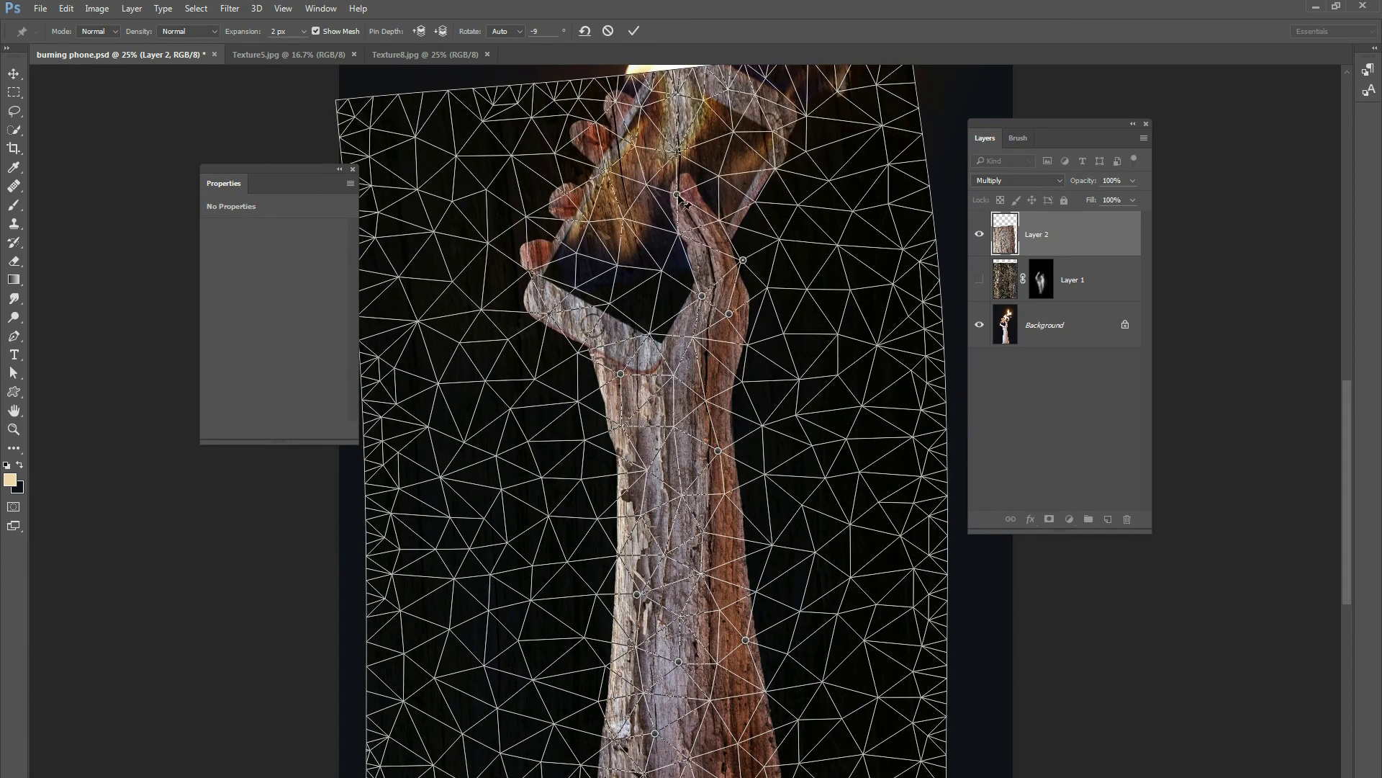
Step: Refine the pins at the thumb tip and palm to follow the hand's contour, and apply the Puppet Warp
drag(684, 197, 686, 190)
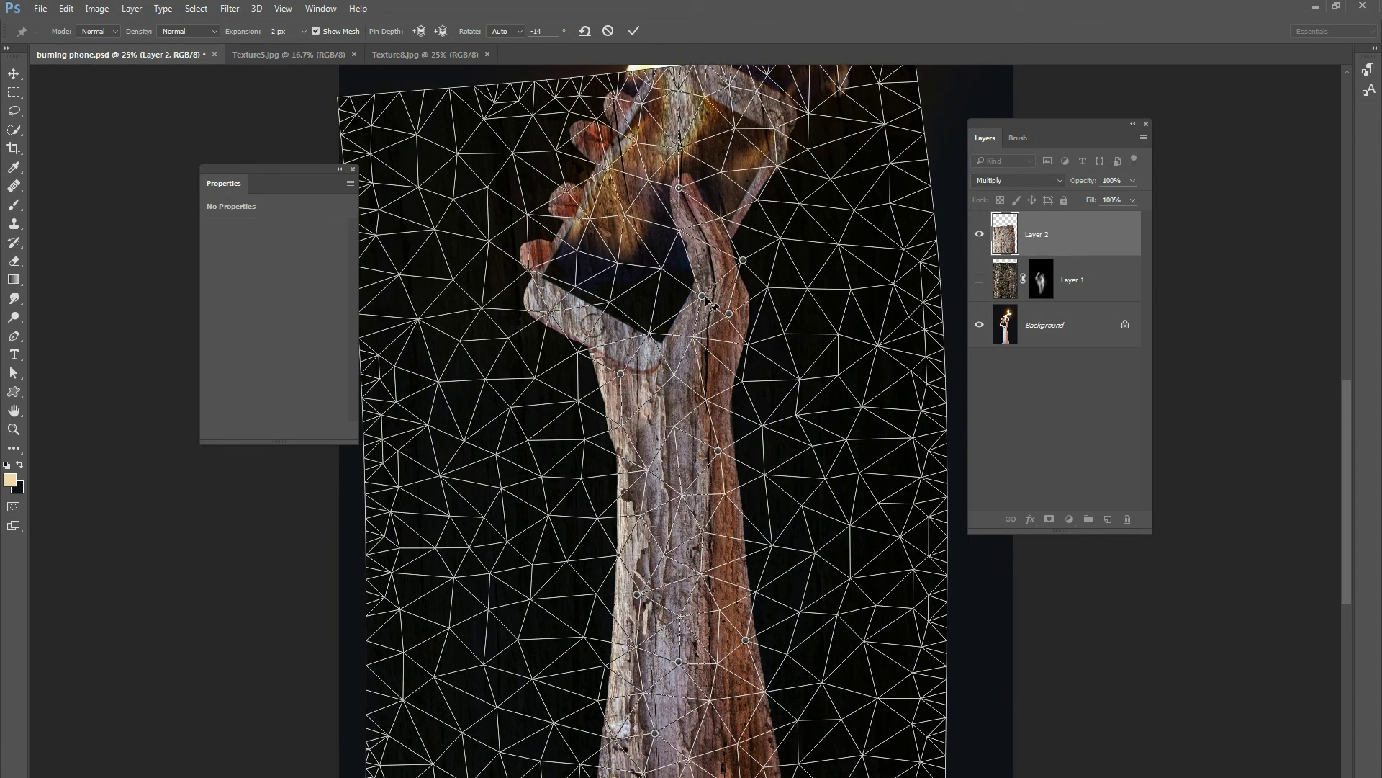
drag(704, 299, 740, 317)
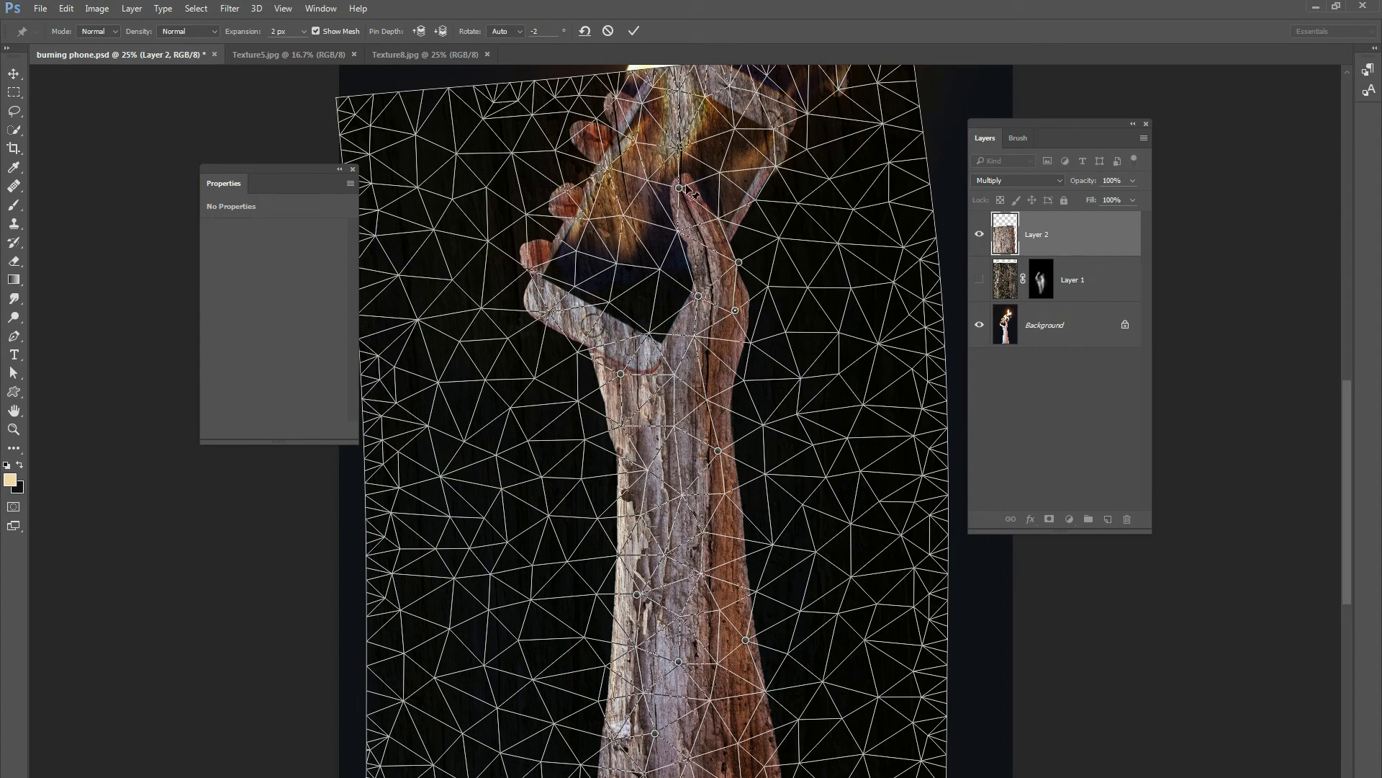
drag(682, 189, 684, 193)
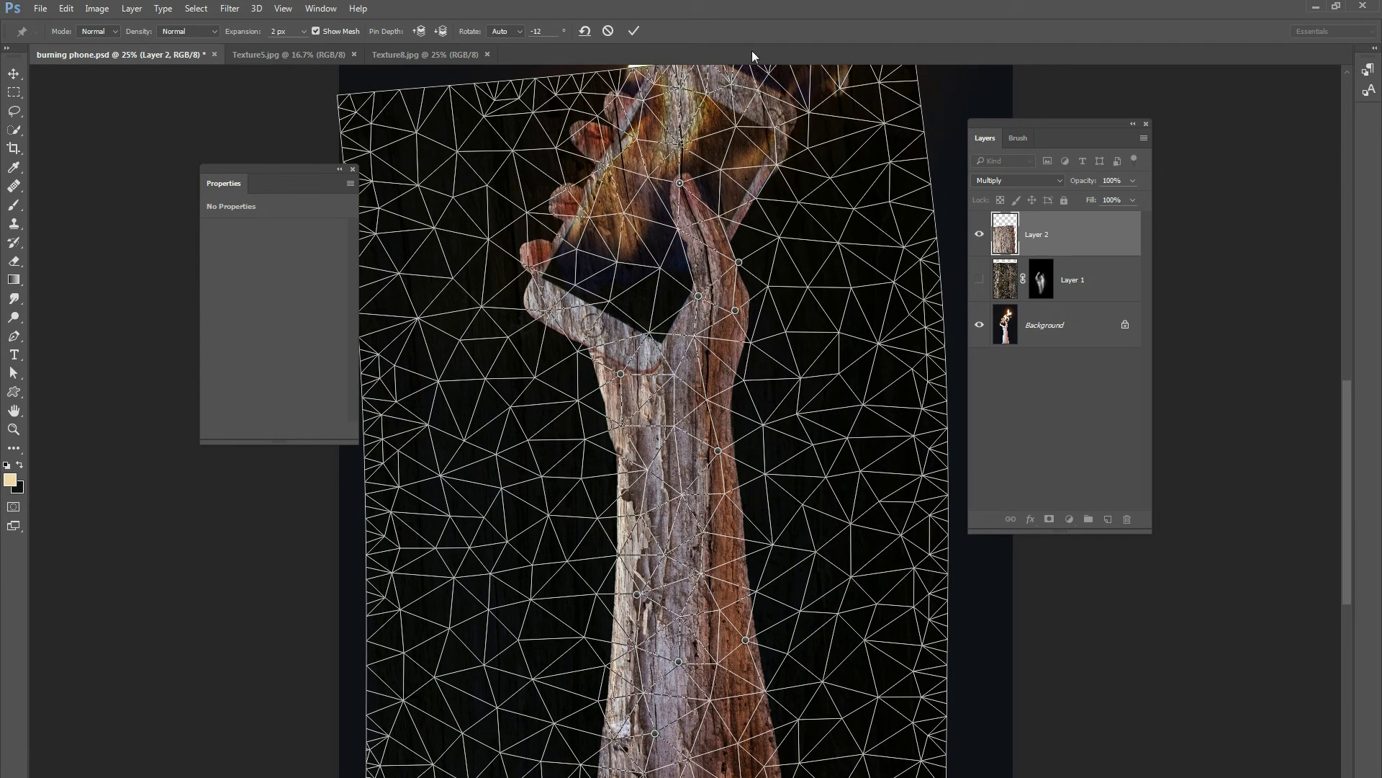
click(633, 32)
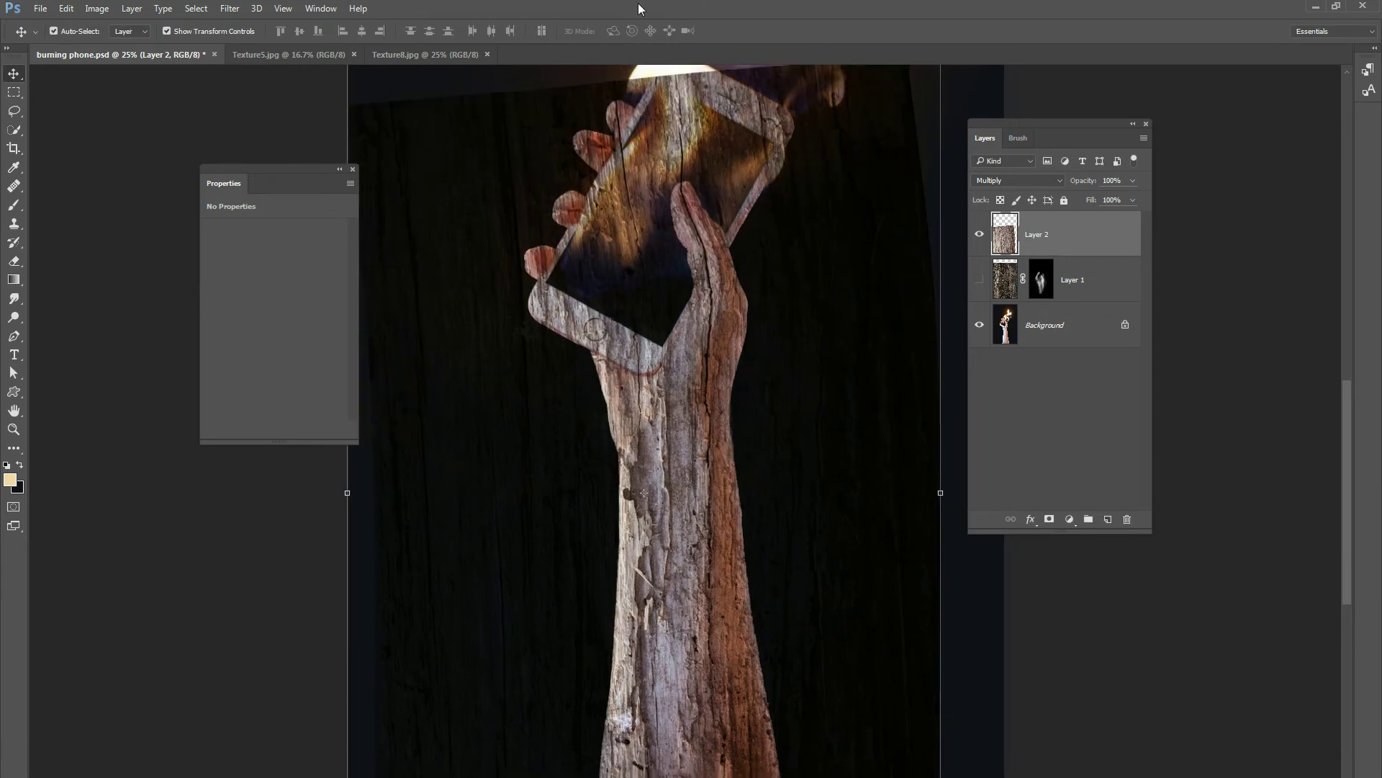
key(ctrl+minus)
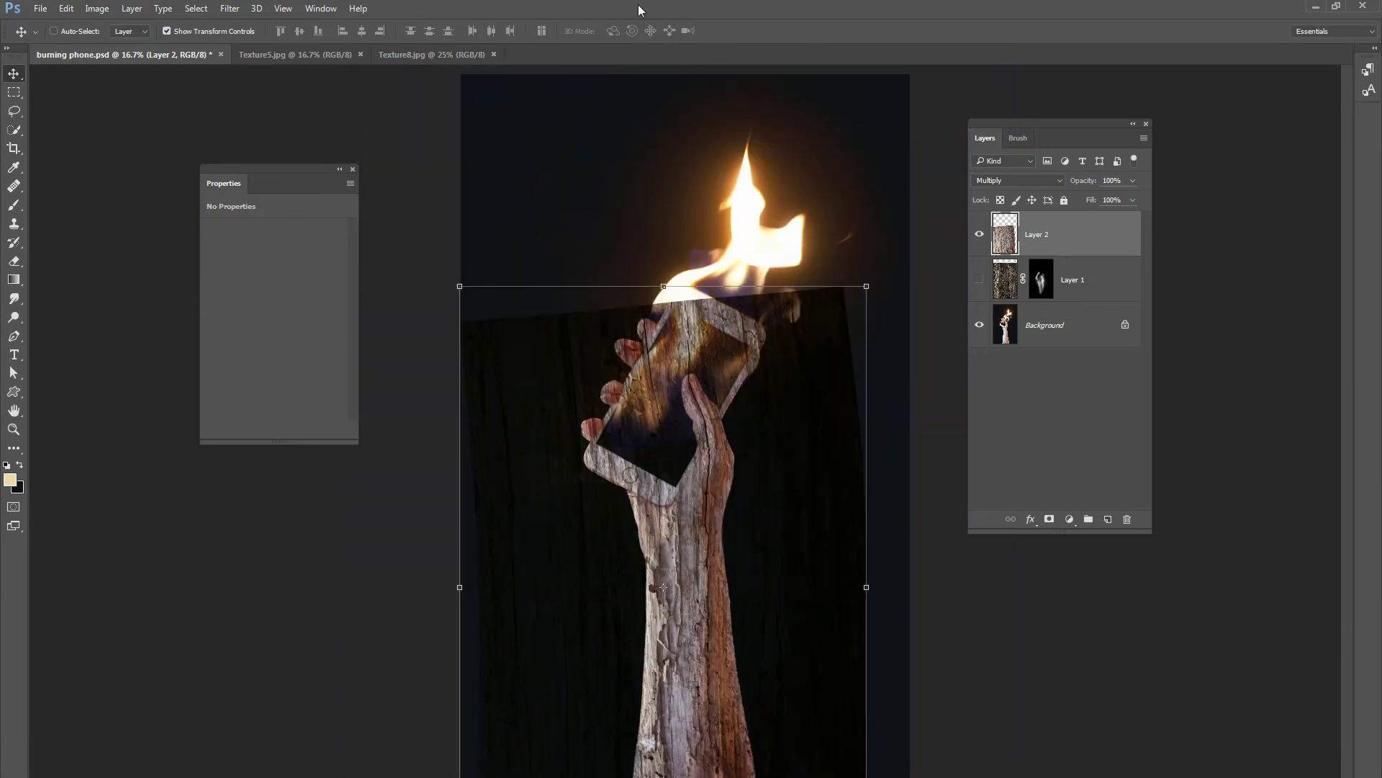
Step: Add a layer mask to the wood layer, invert it to black, and choose the Brush tool
click(1049, 519)
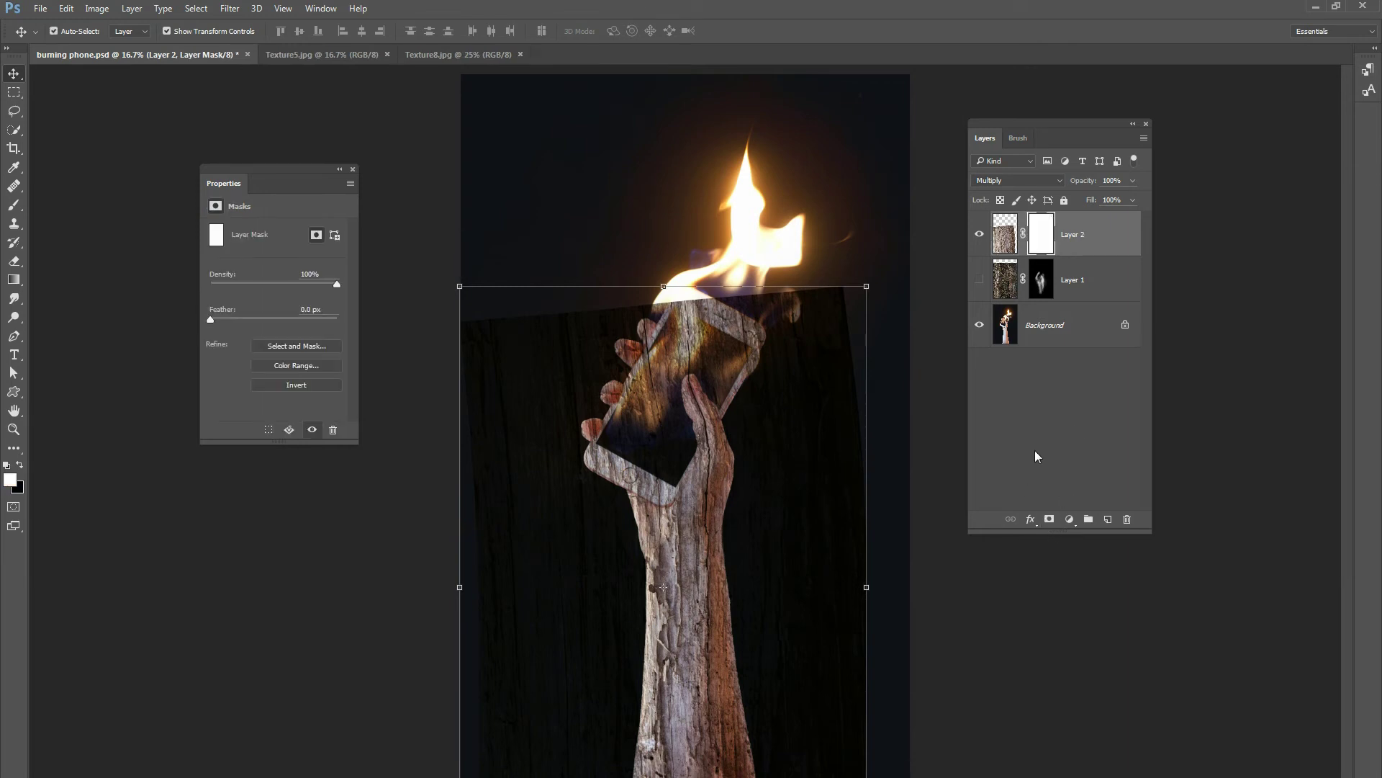
key(ctrl+i)
click(14, 205)
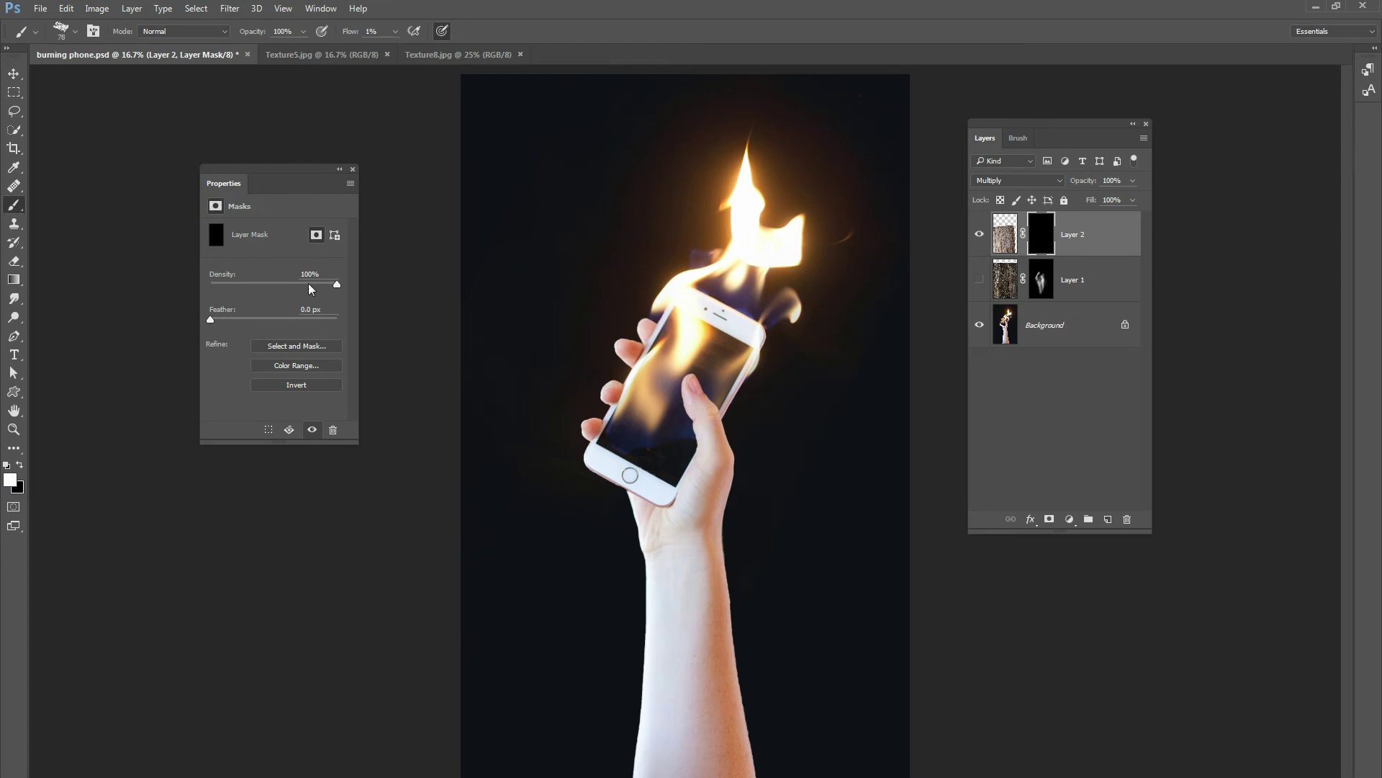
Step: Choose a soft round brush with 5% flow and paint white on the mask to bring the wood grain onto the thumb, palm and wrist
right_click(855, 484)
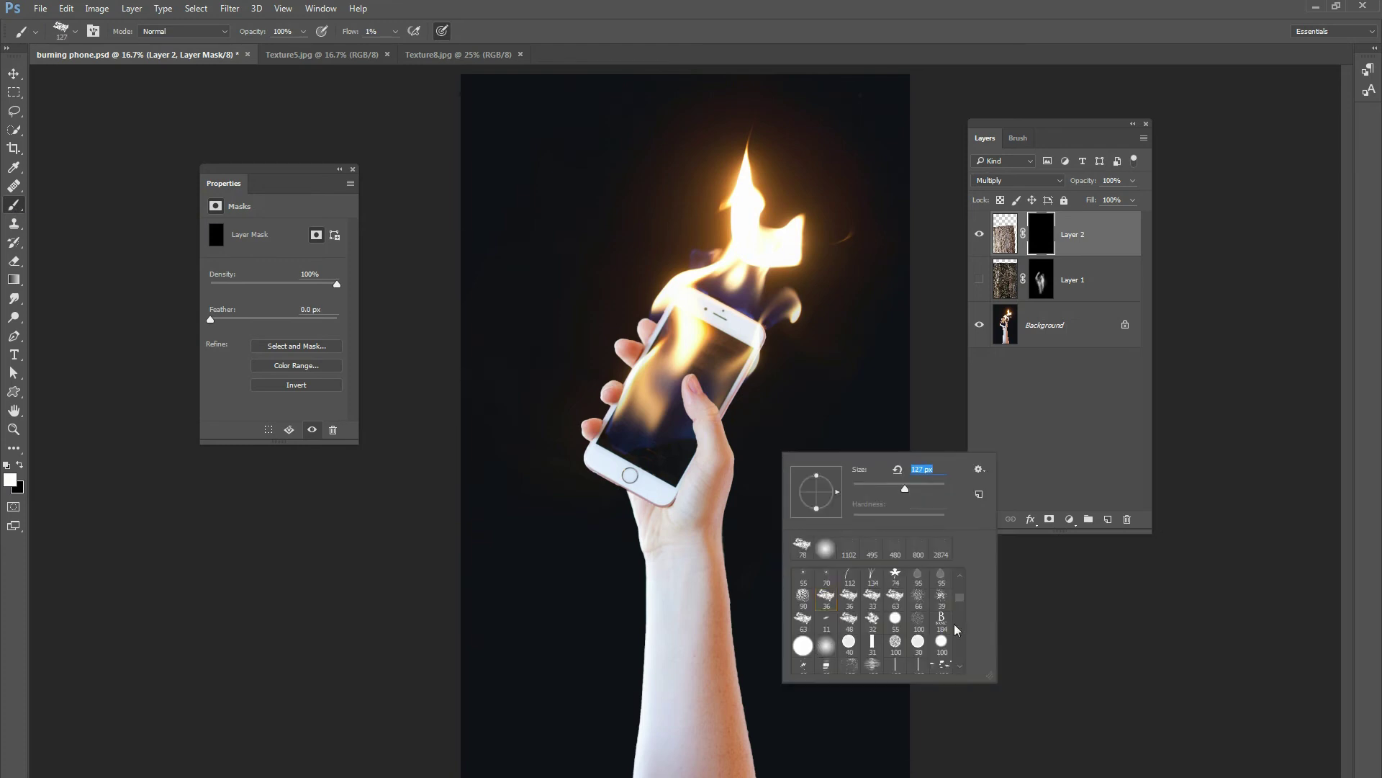
drag(960, 597, 960, 576)
click(895, 579)
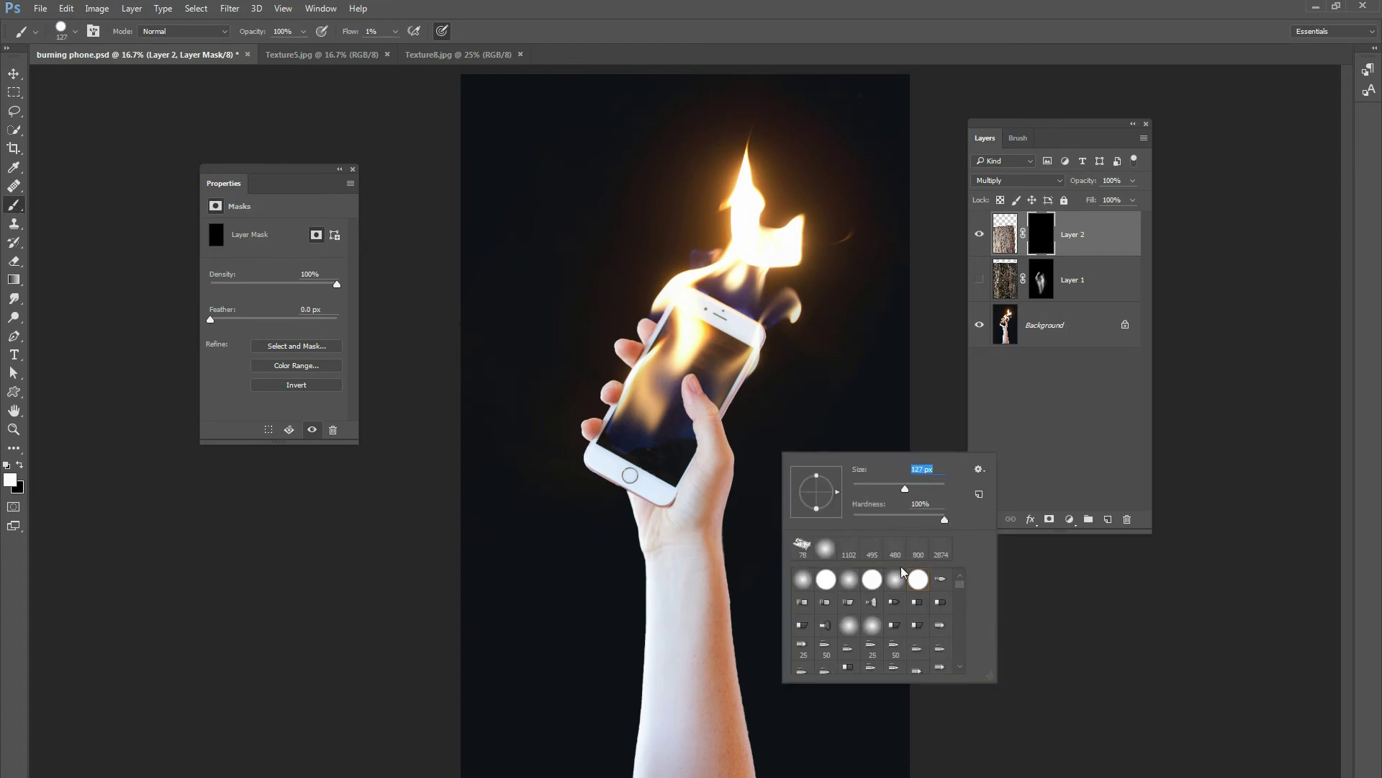
click(395, 31)
drag(395, 54, 401, 54)
click(685, 396)
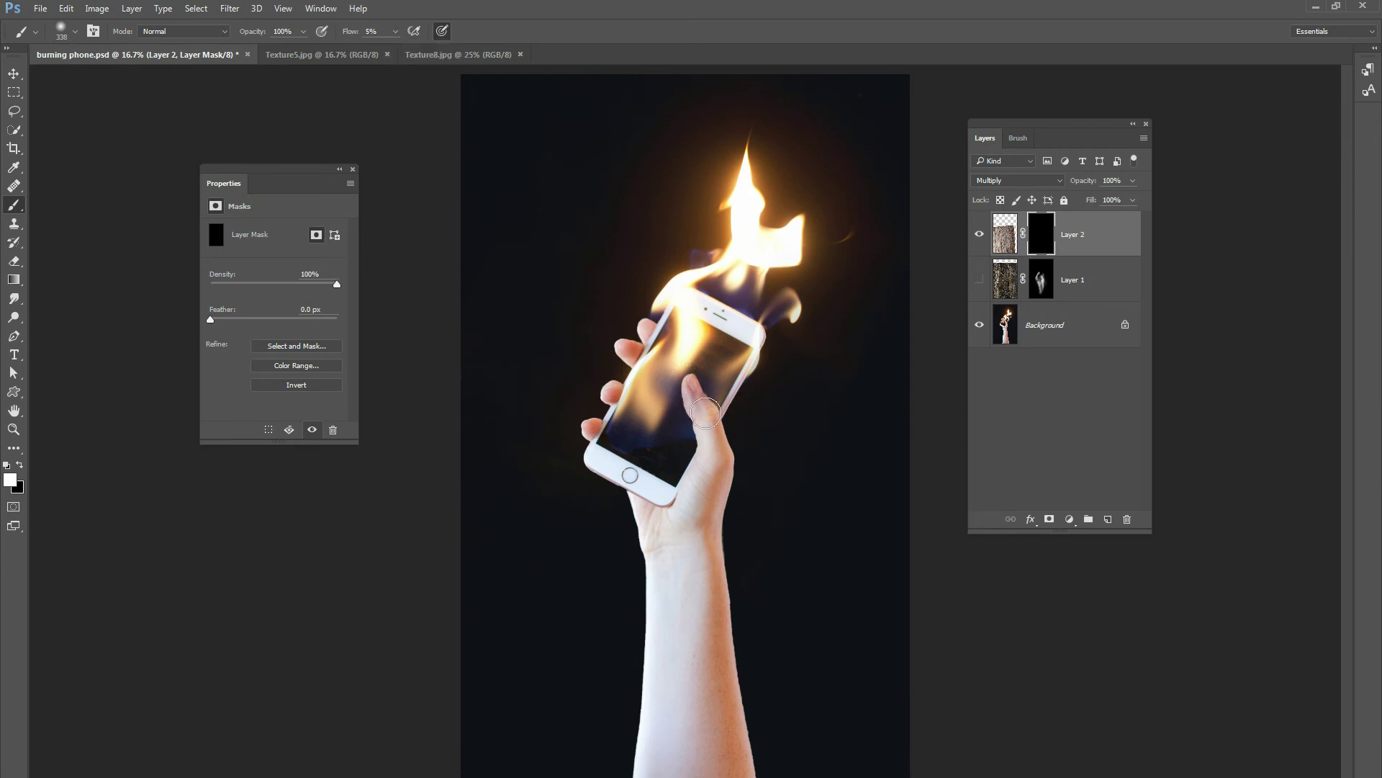
mouse_move(706, 412)
mouse_down()
mouse_move(712, 484)
mouse_move(685, 512)
mouse_move(639, 339)
mouse_move(589, 414)
mouse_move(694, 555)
mouse_move(639, 519)
mouse_move(692, 515)
mouse_move(681, 566)
mouse_move(702, 555)
mouse_move(718, 476)
mouse_move(705, 429)
mouse_move(724, 526)
mouse_move(731, 468)
mouse_move(720, 637)
mouse_move(709, 601)
mouse_move(647, 551)
mouse_move(638, 517)
mouse_move(673, 715)
mouse_move(701, 725)
mouse_move(723, 680)
mouse_move(686, 566)
mouse_up()
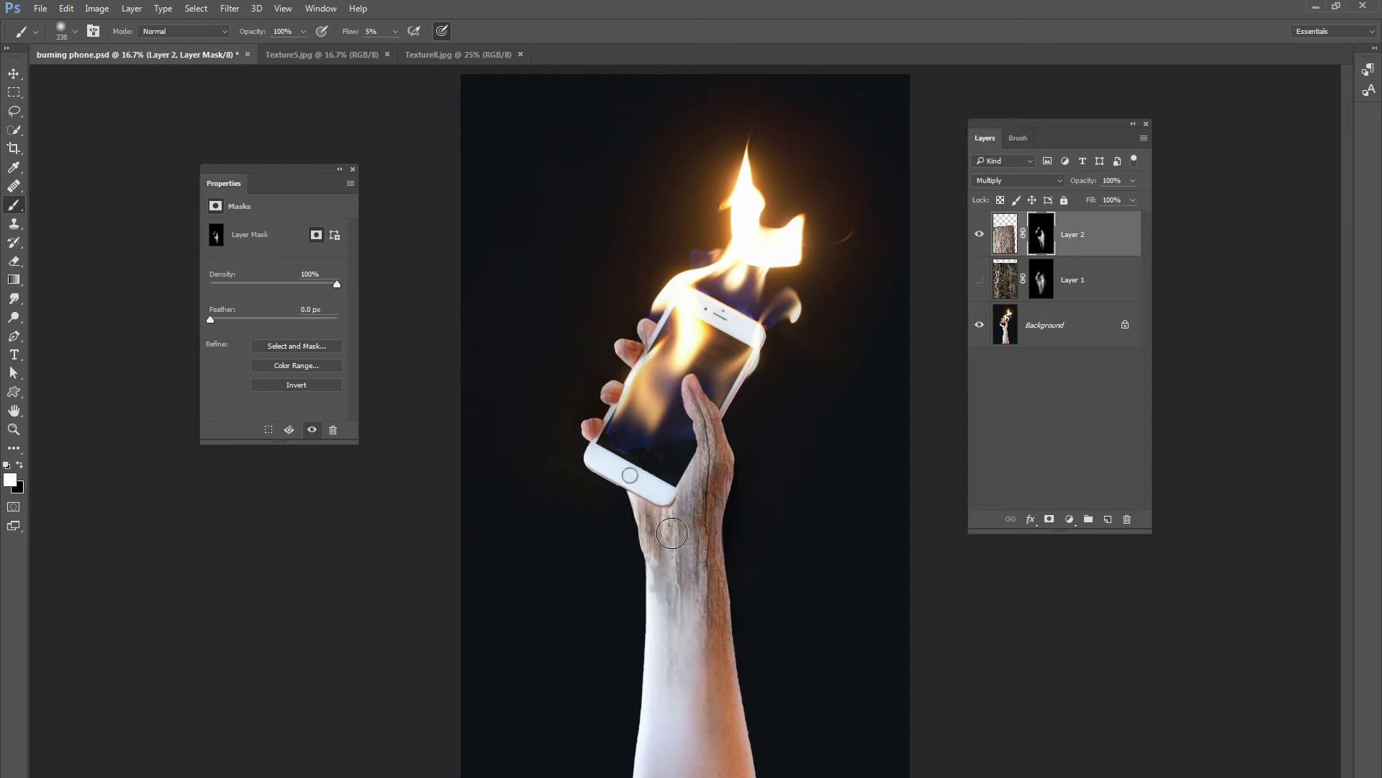
Step: Set the brush size to 89 px, refine the wood mask along the hand's edges, and paint black to clear the texture from the phone
right_click(686, 399)
double_click(856, 408)
text(89)
key(Return)
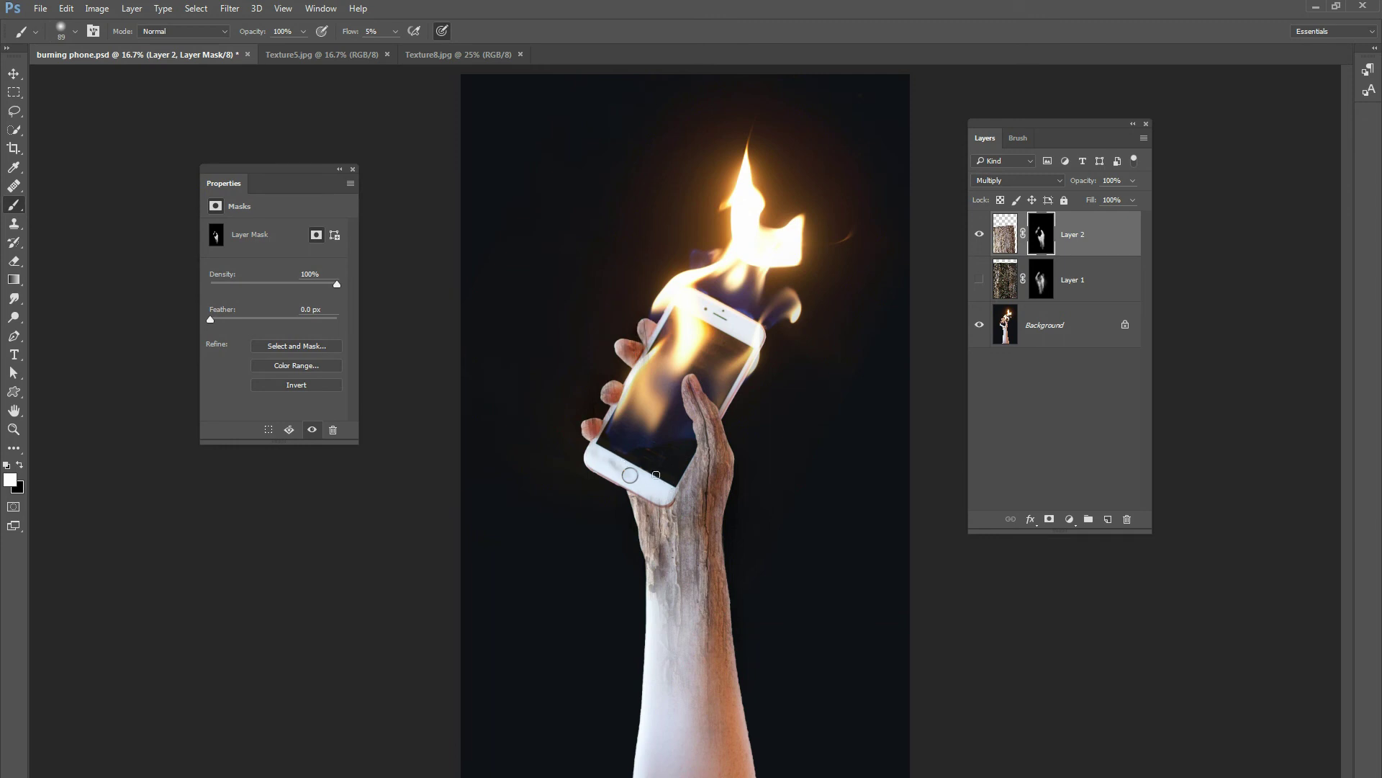
key(x)
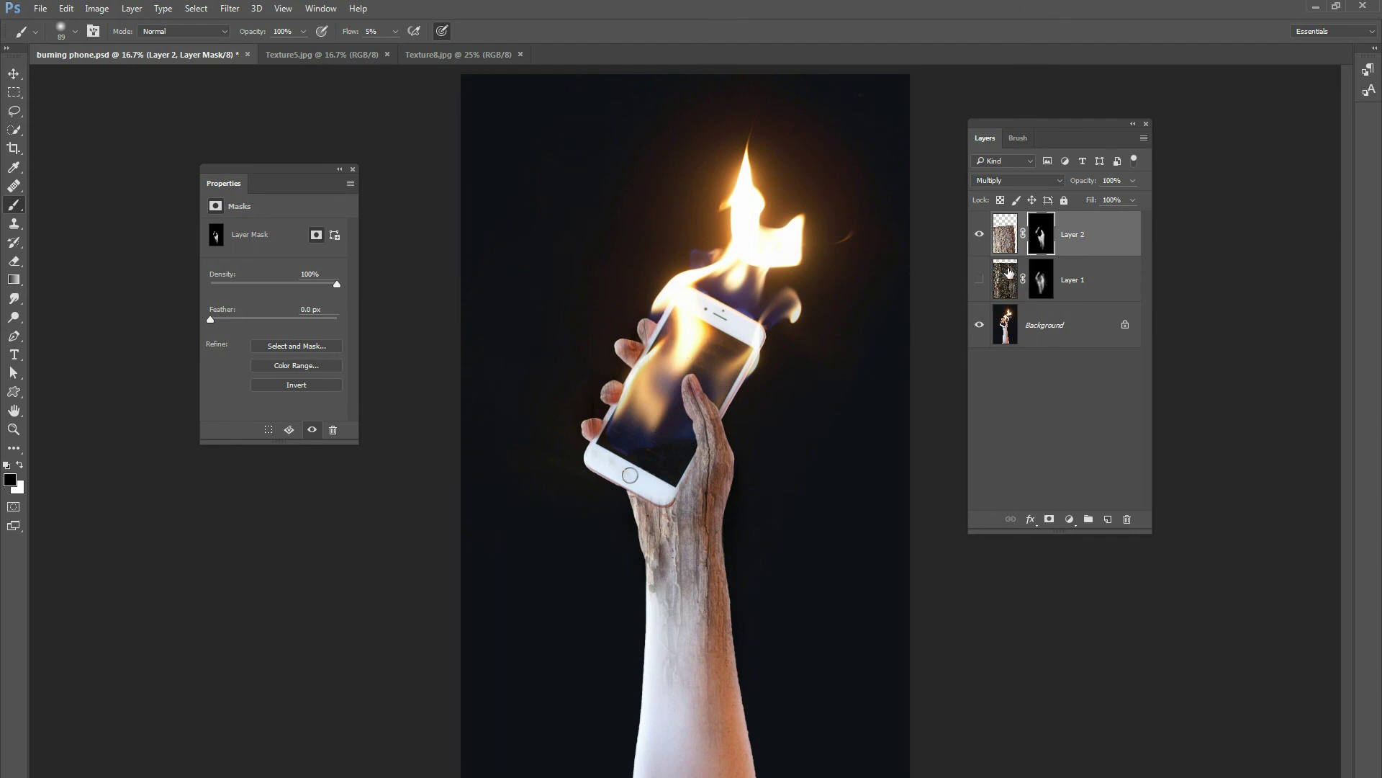
Step: Show the bark layer above the wood layer and change its blend mode to Overlay after trying Multiply
drag(1076, 282, 1073, 230)
click(979, 234)
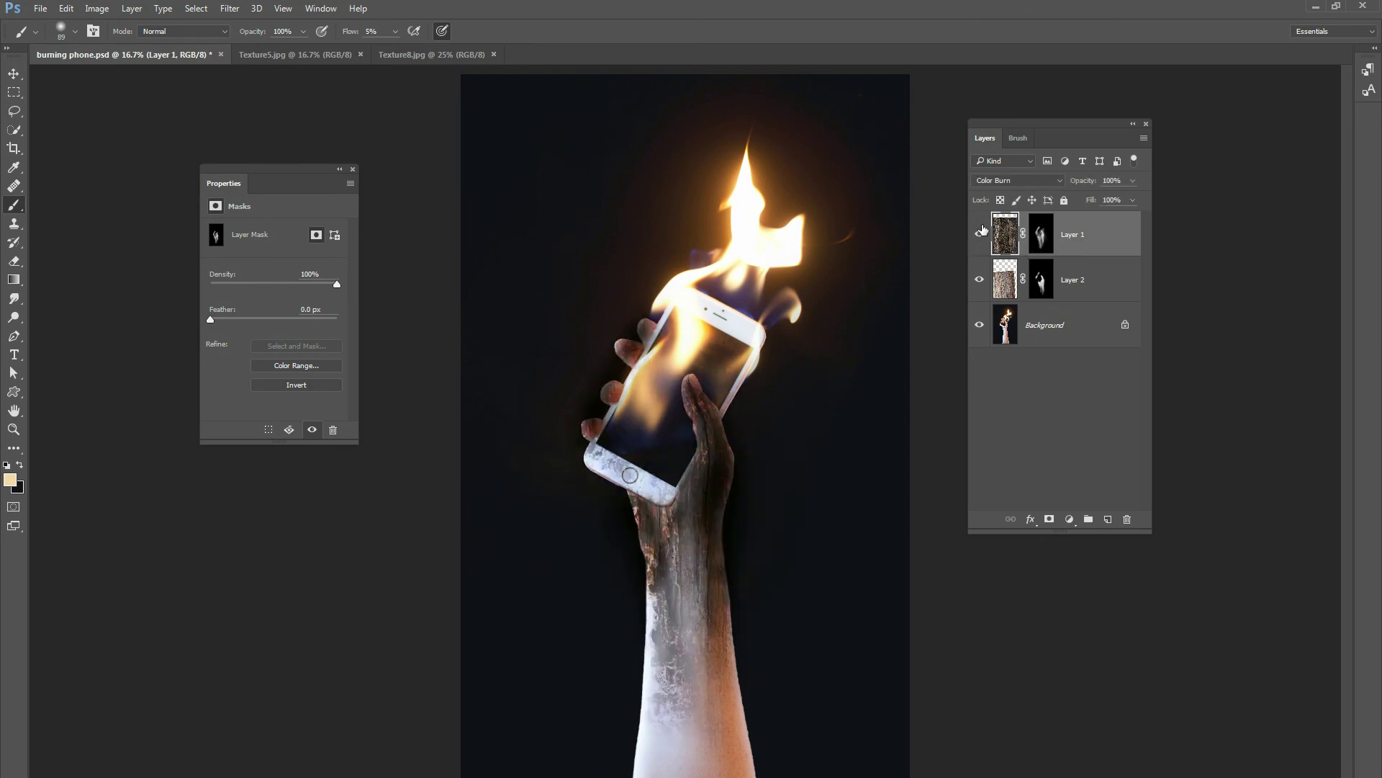
click(1005, 181)
click(1000, 228)
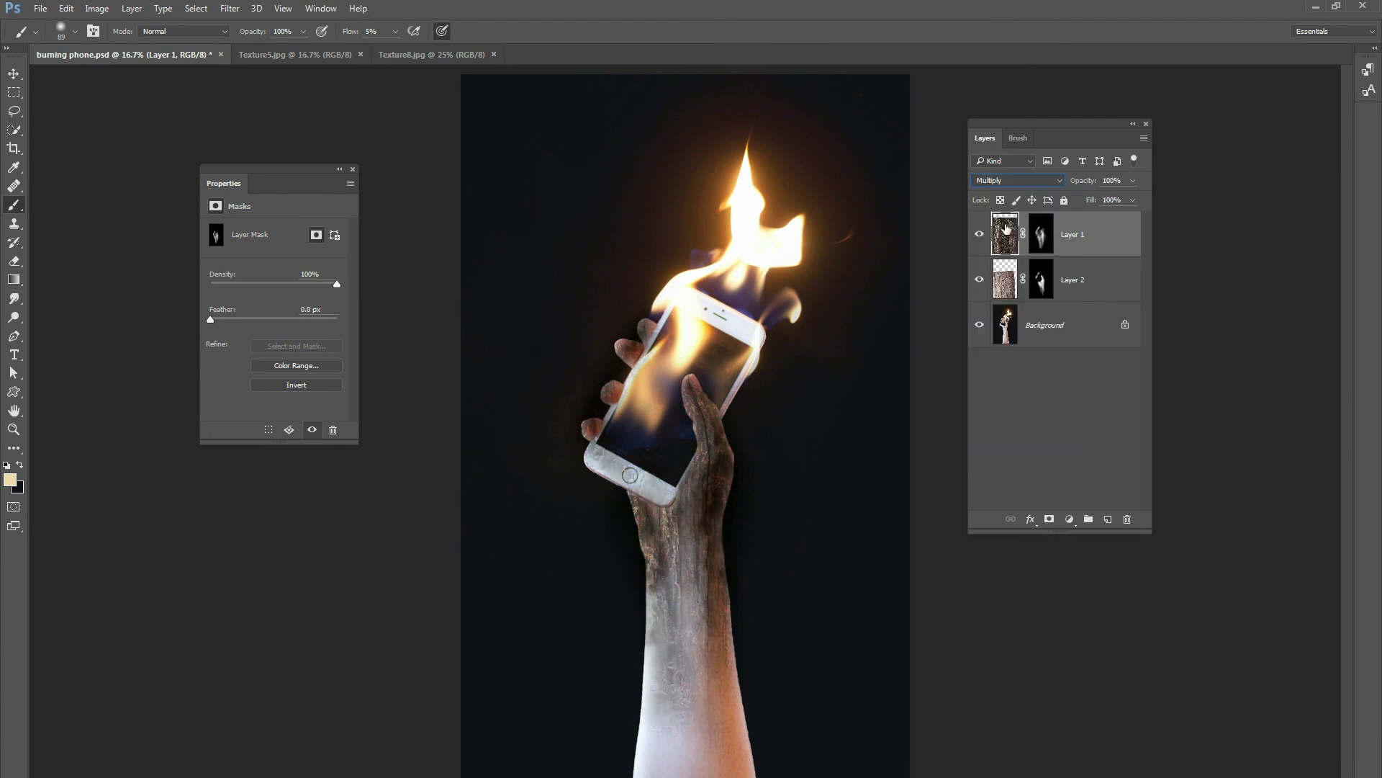
click(1019, 181)
click(994, 322)
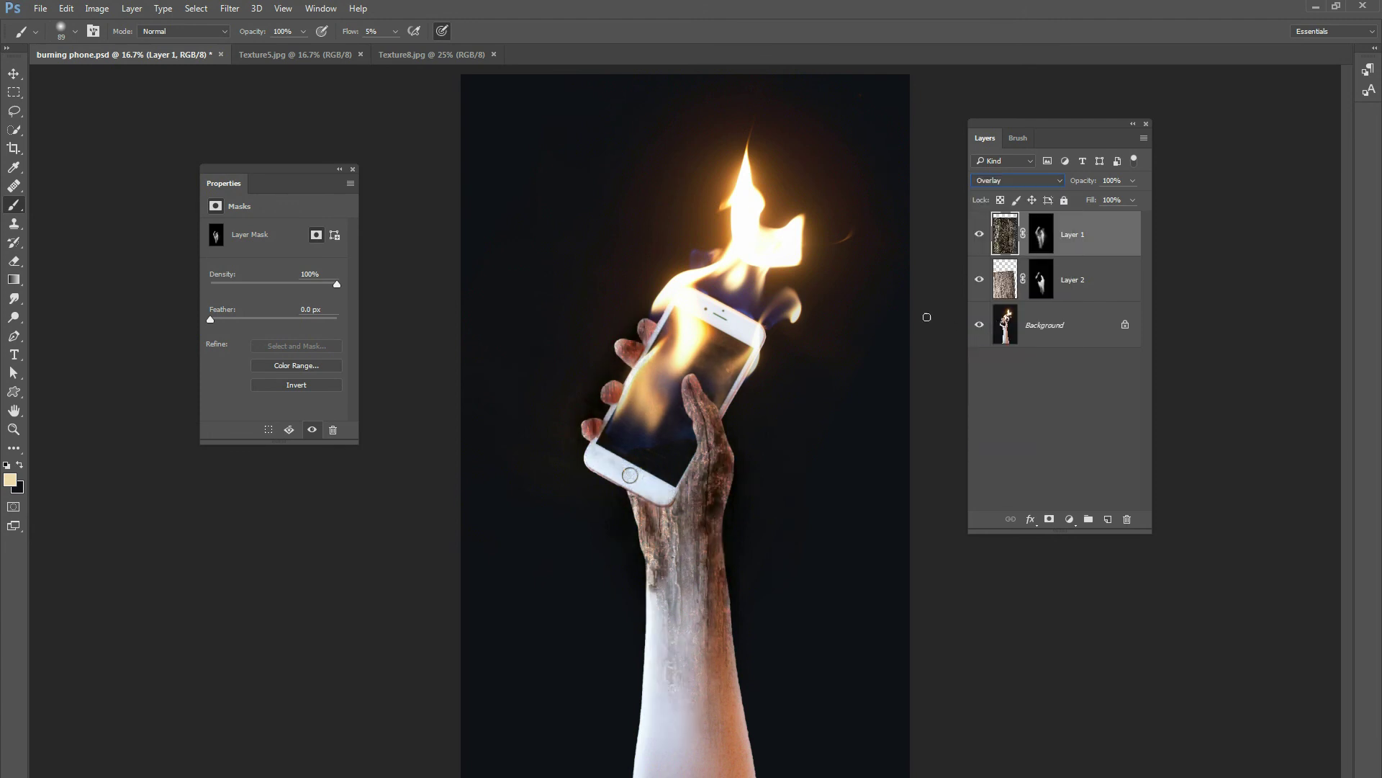
Step: Hide the bark layer, move it back below the wood layer, and make it visible again
click(980, 235)
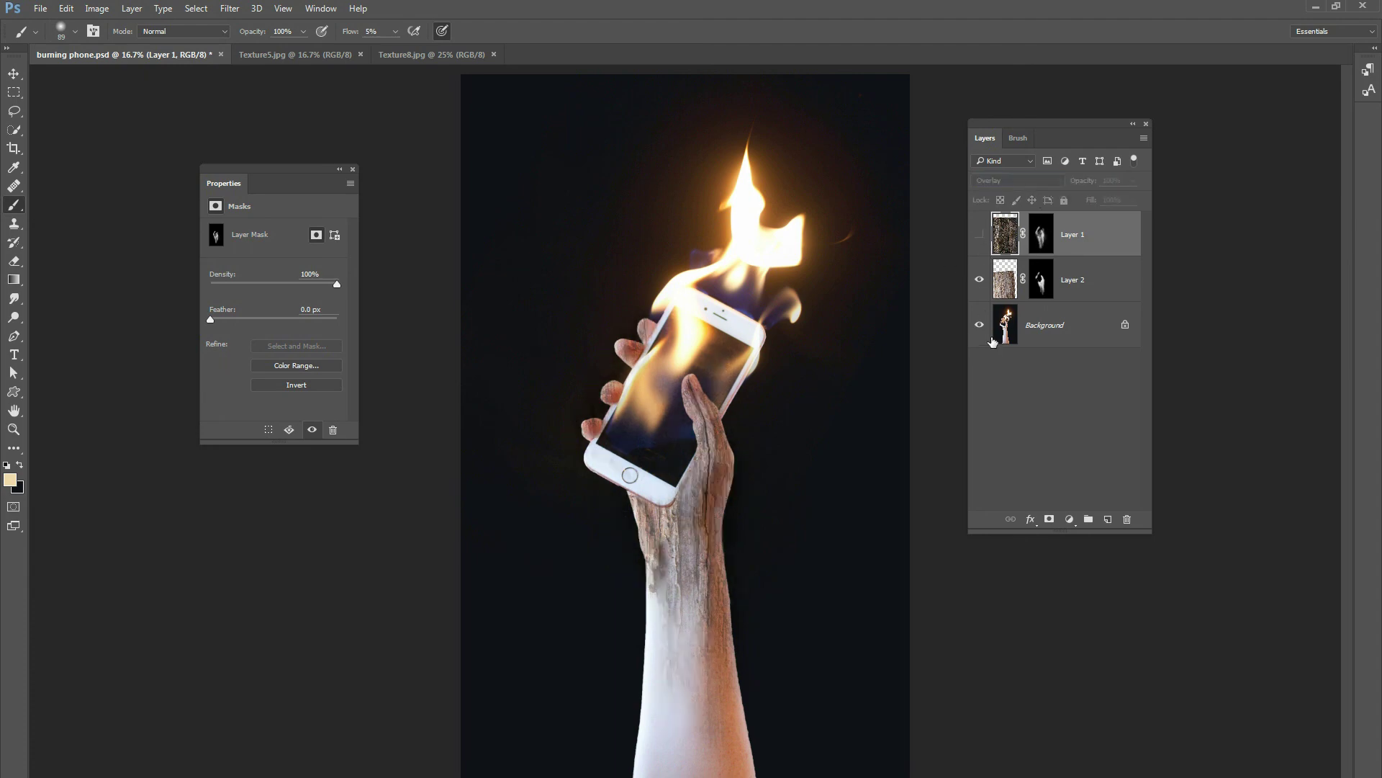
drag(1065, 277, 1065, 288)
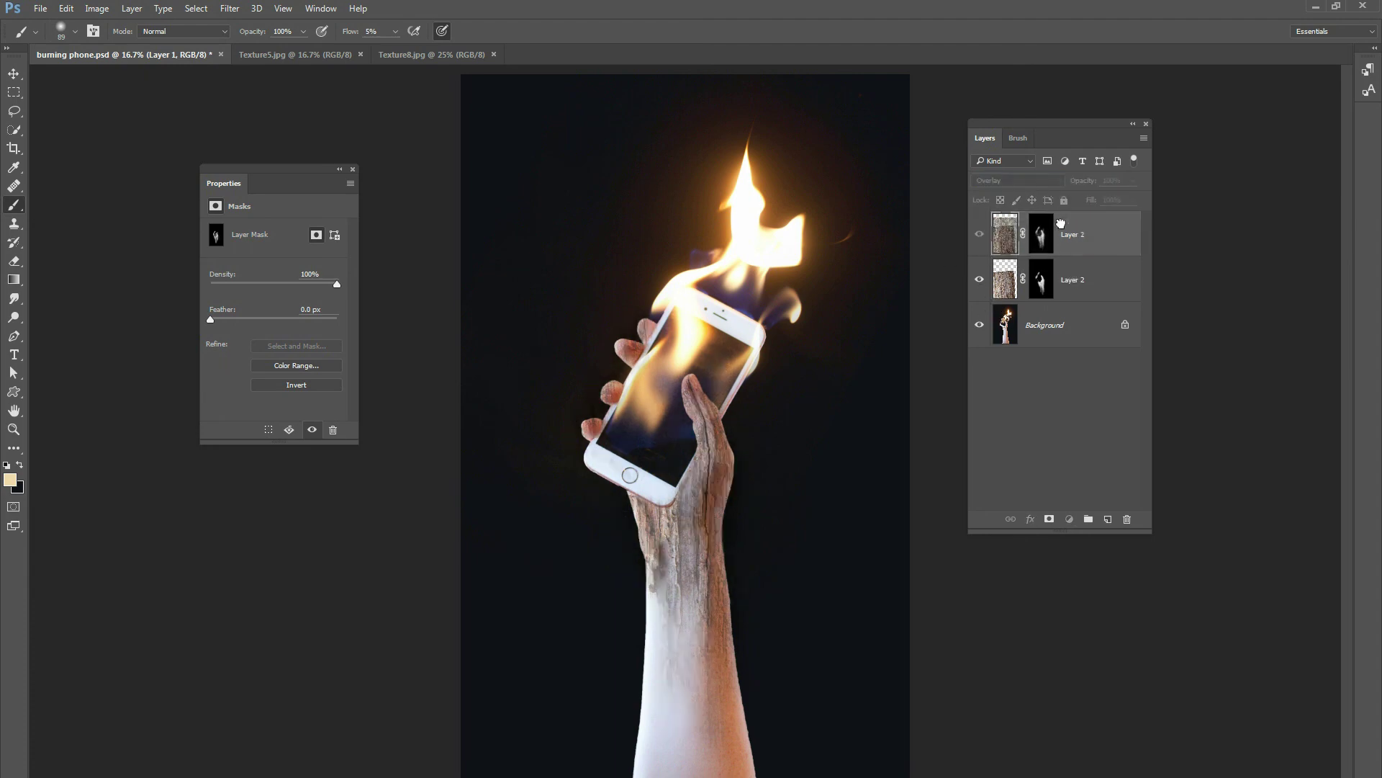
click(980, 279)
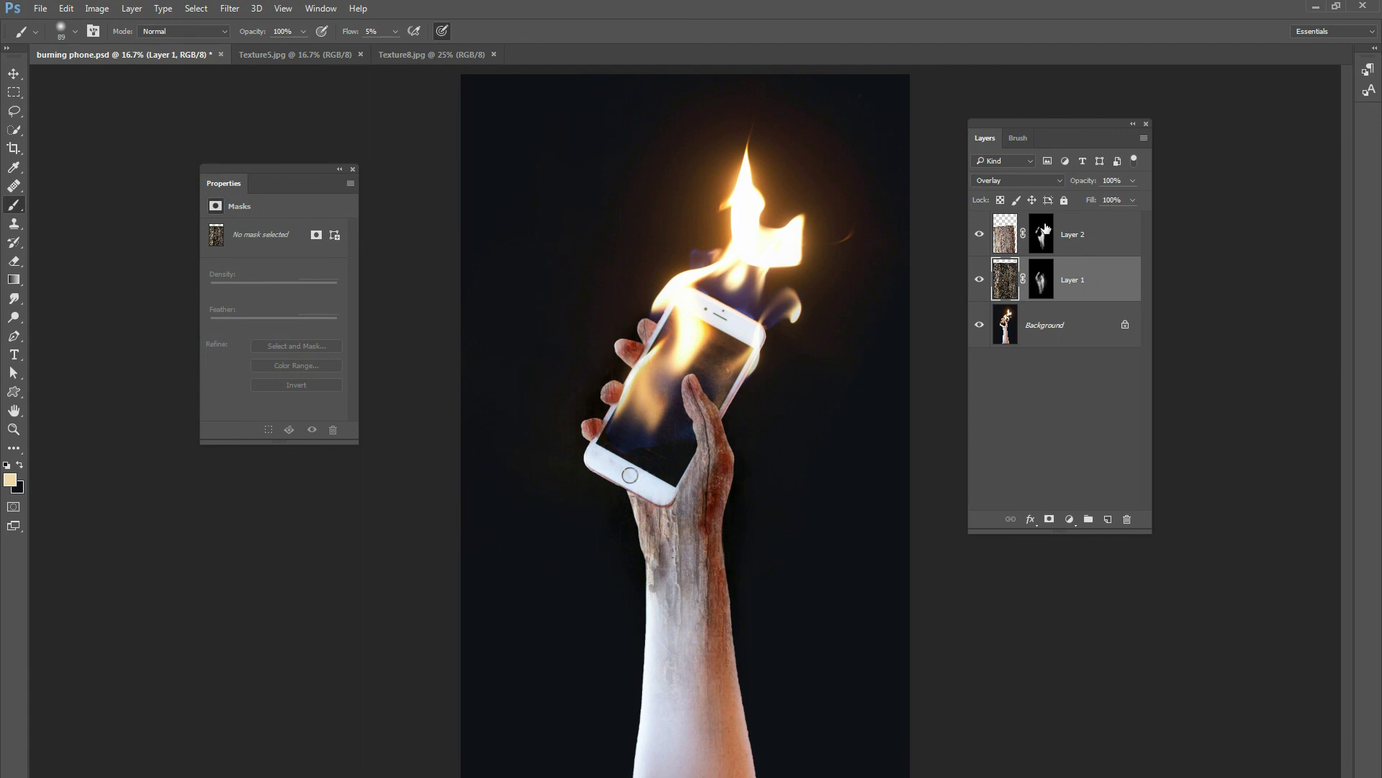